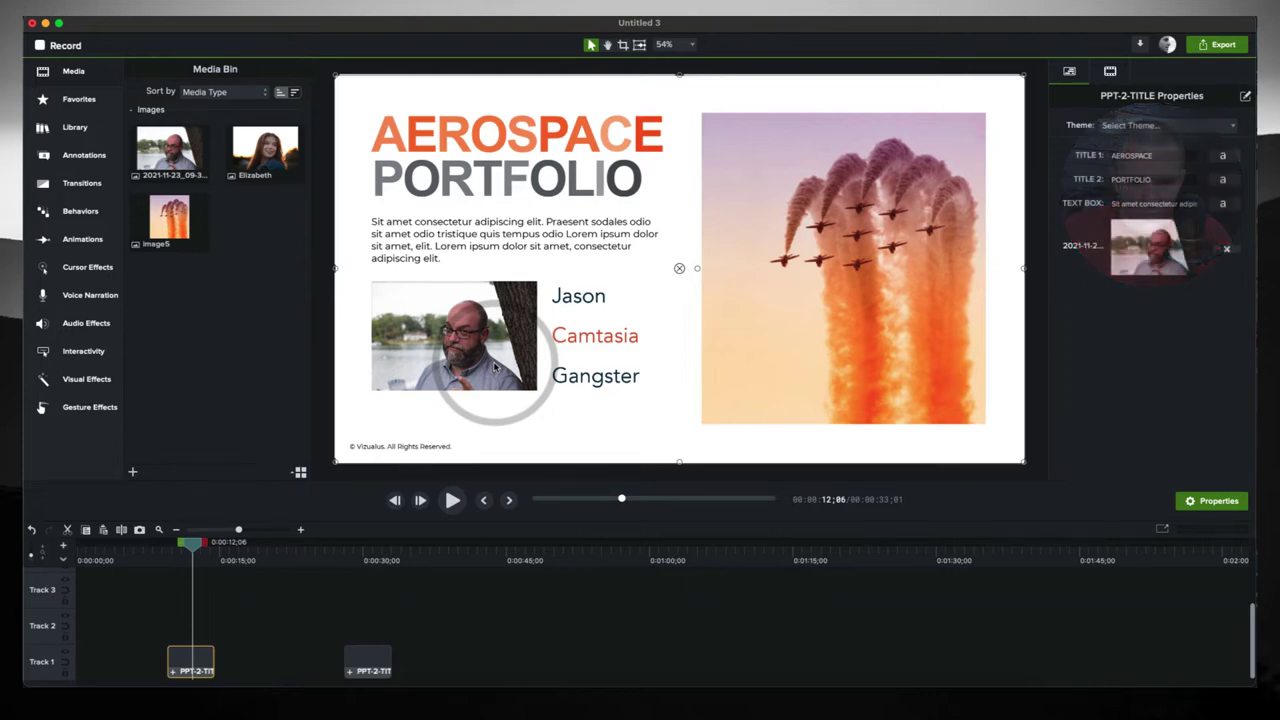
- Convert the man's photo inside the first PPT-2-TITLE group to a placeholder, and close the group
{"action": "left_click", "coordinate": [168, 553]}
{"action": "left_click_drag", "start_coordinate": [168, 553], "coordinate": [190, 558]}
{"action": "left_click", "coordinate": [165, 560]}
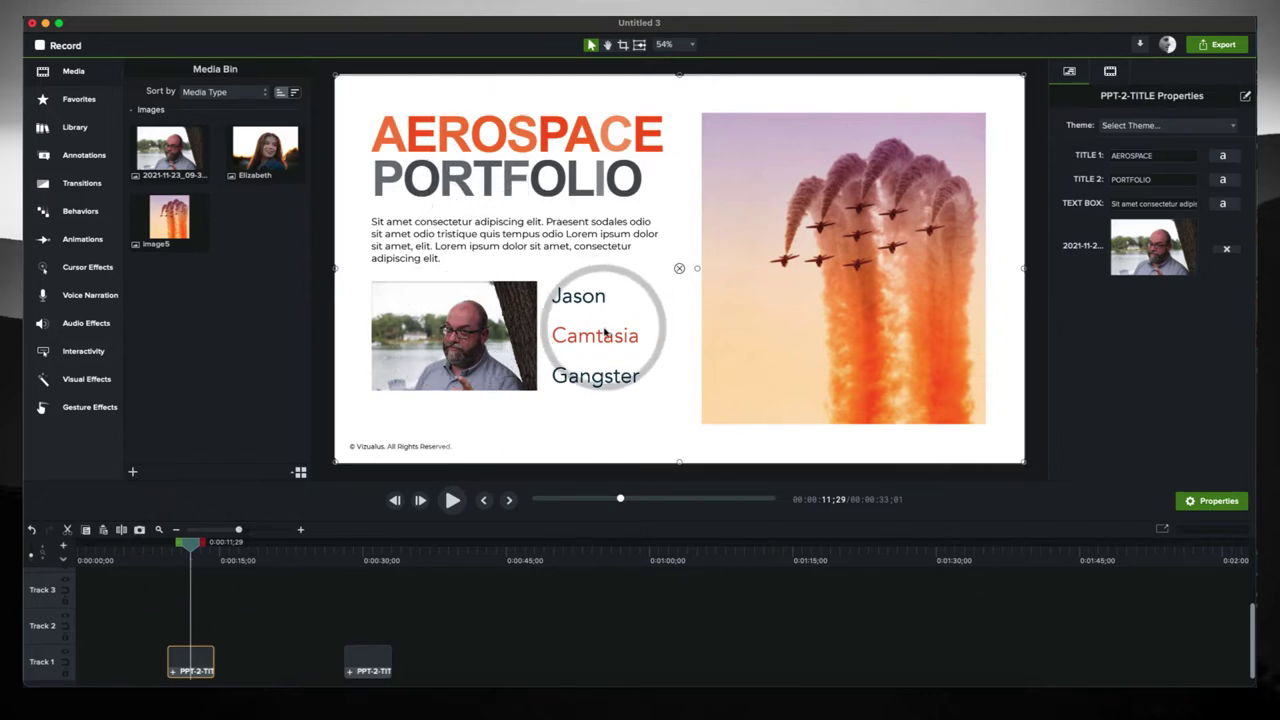
{"action": "left_click", "coordinate": [172, 672]}
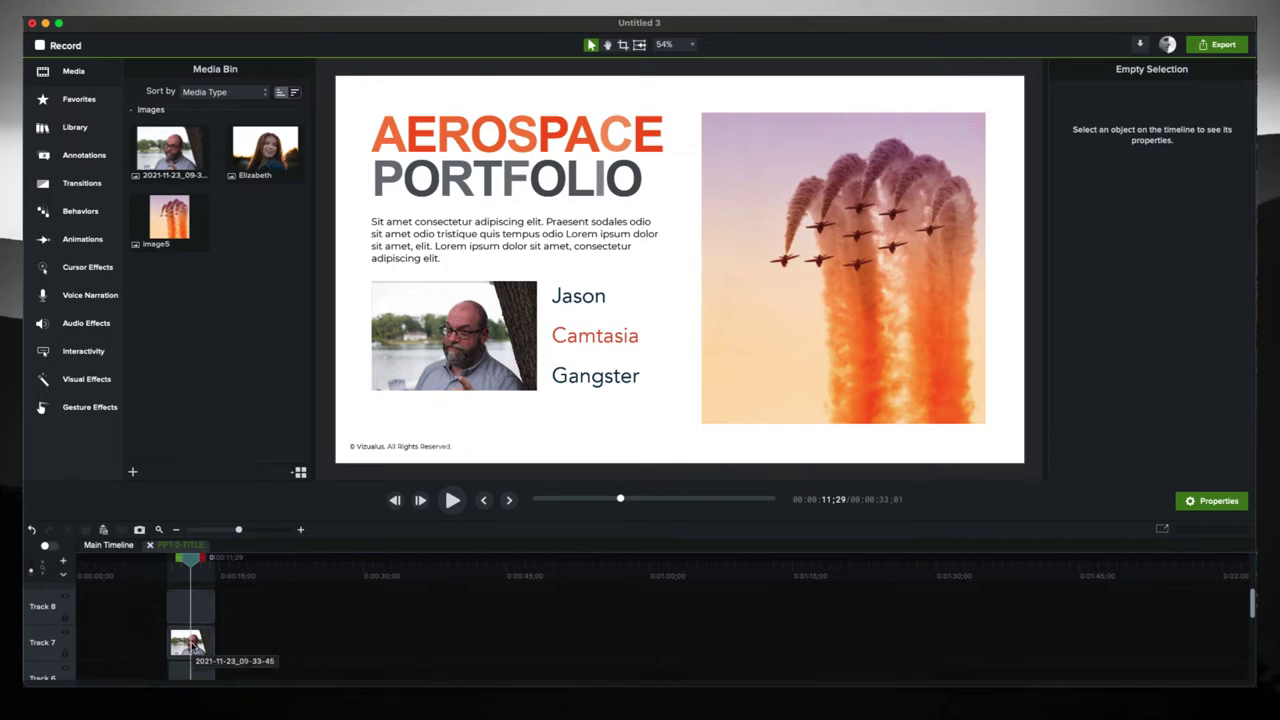
{"action": "left_click", "coordinate": [188, 645]}
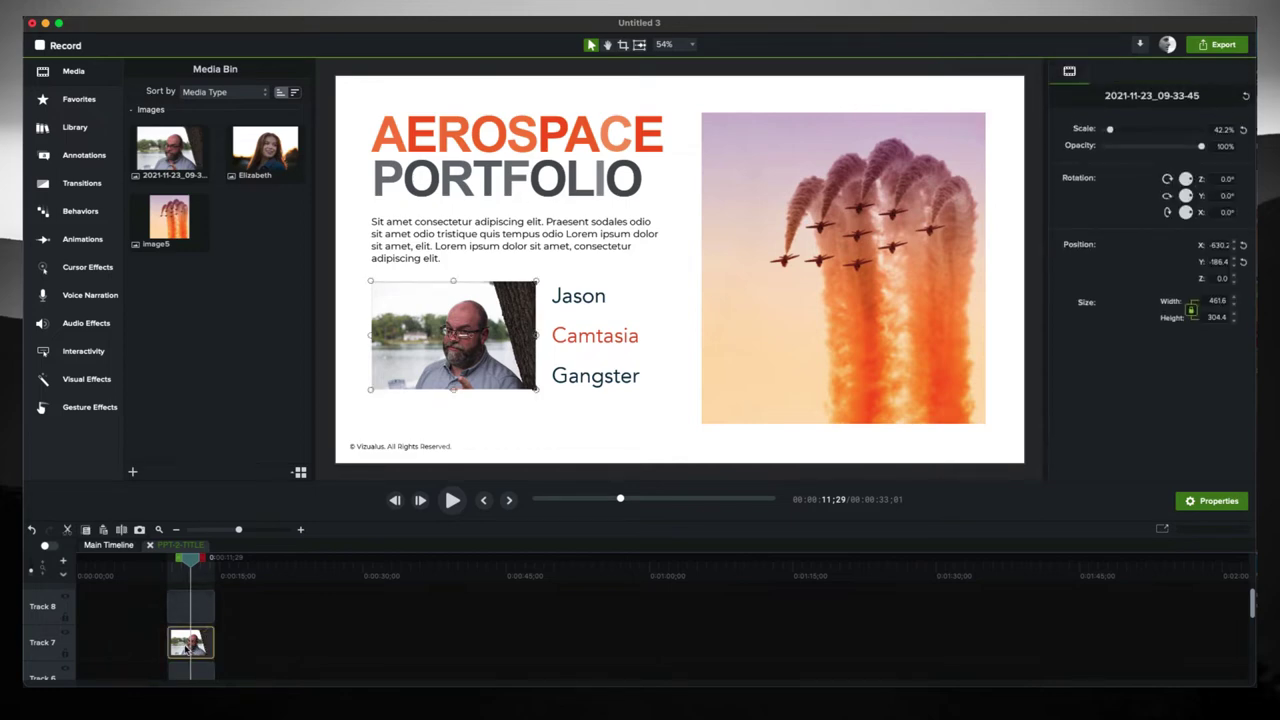
{"action": "right_click", "coordinate": [183, 643]}
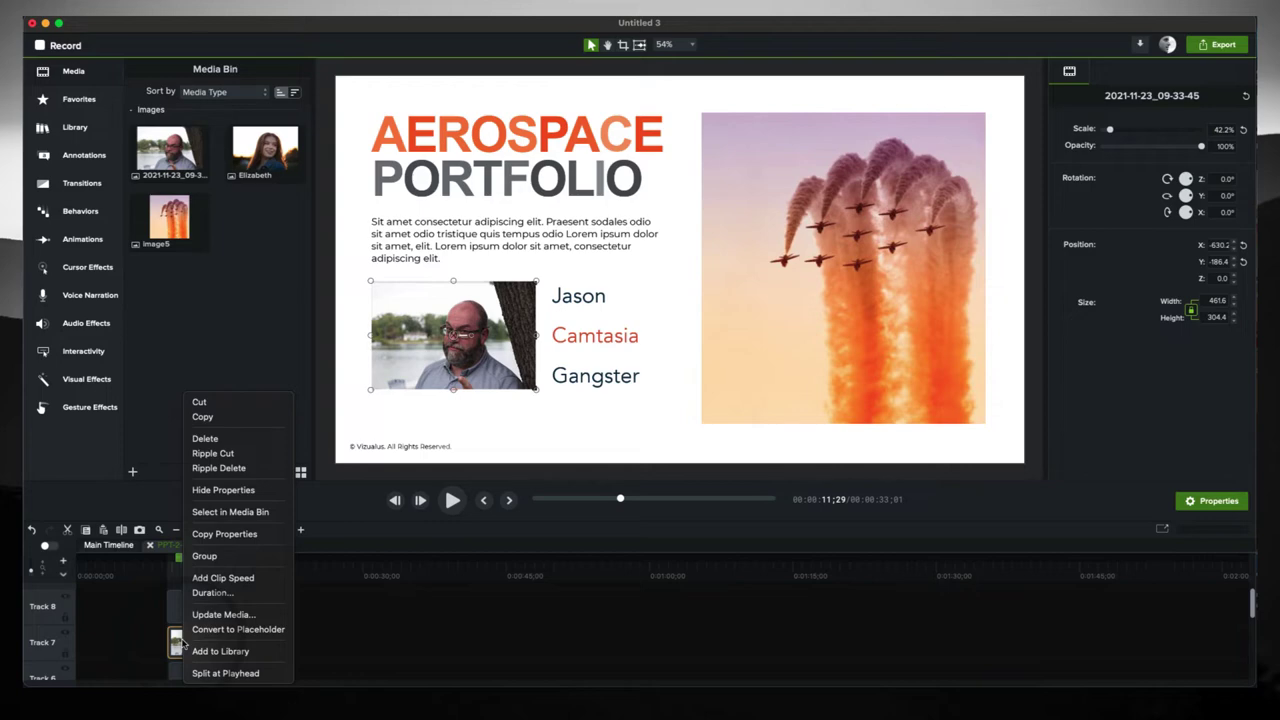
{"action": "left_click", "coordinate": [211, 630]}
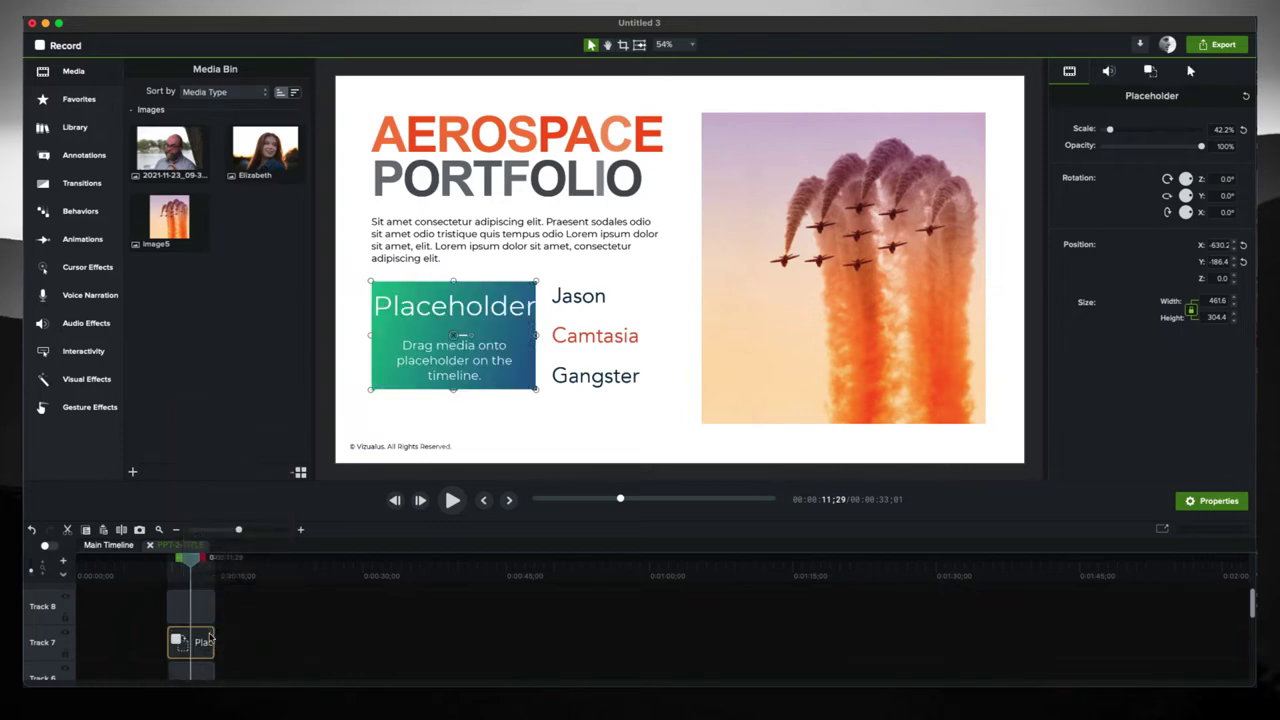
{"action": "left_click", "coordinate": [150, 545]}
{"action": "left_click", "coordinate": [198, 655]}
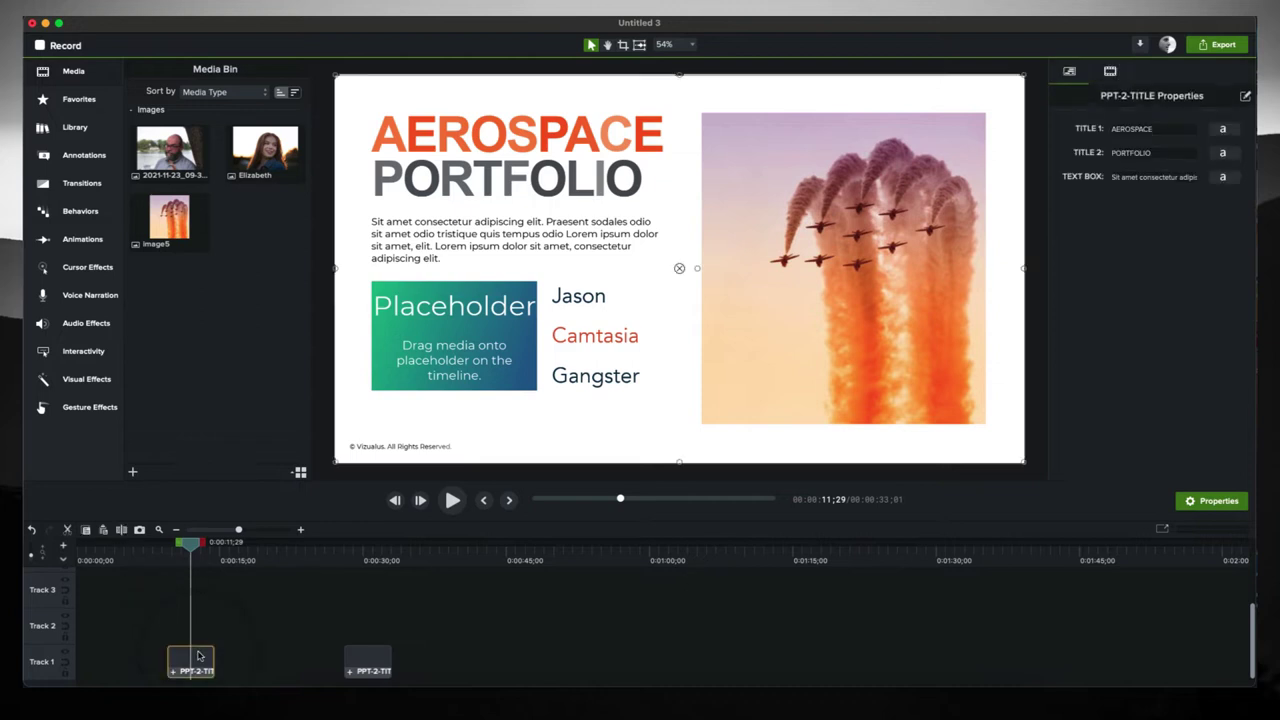
{"action": "right_click", "coordinate": [198, 655]}
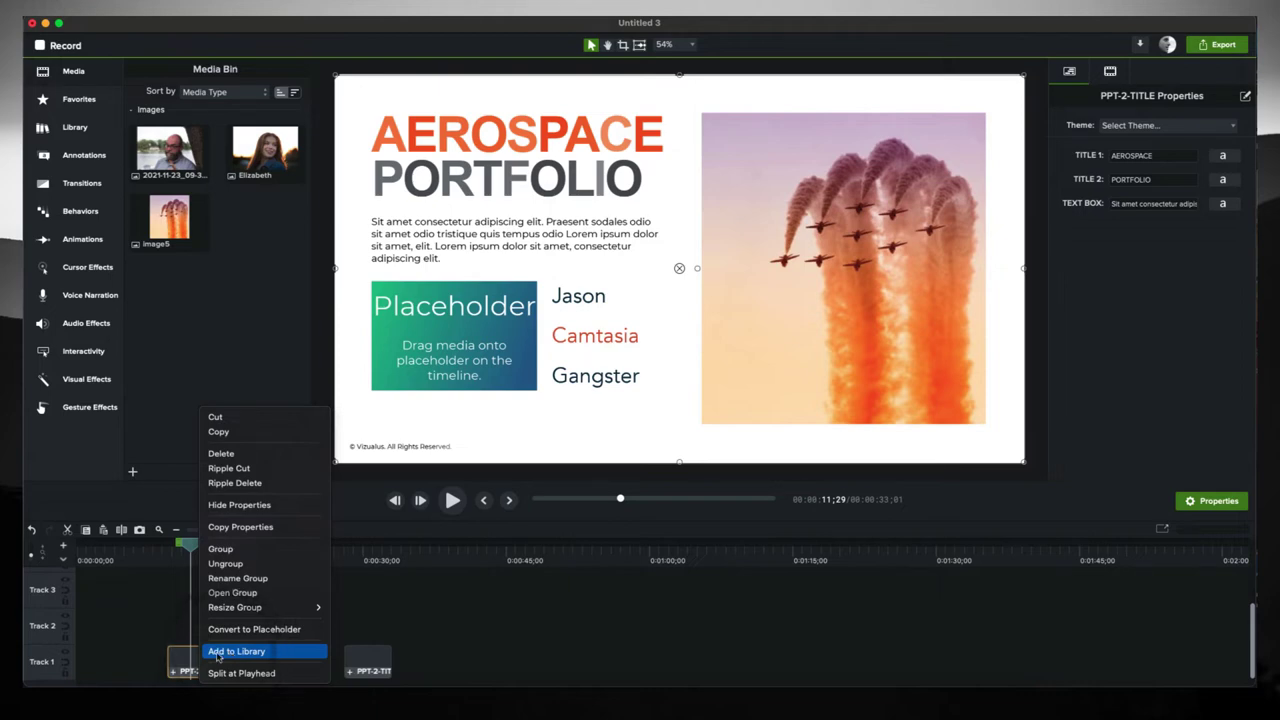
{"action": "left_click", "coordinate": [168, 623]}
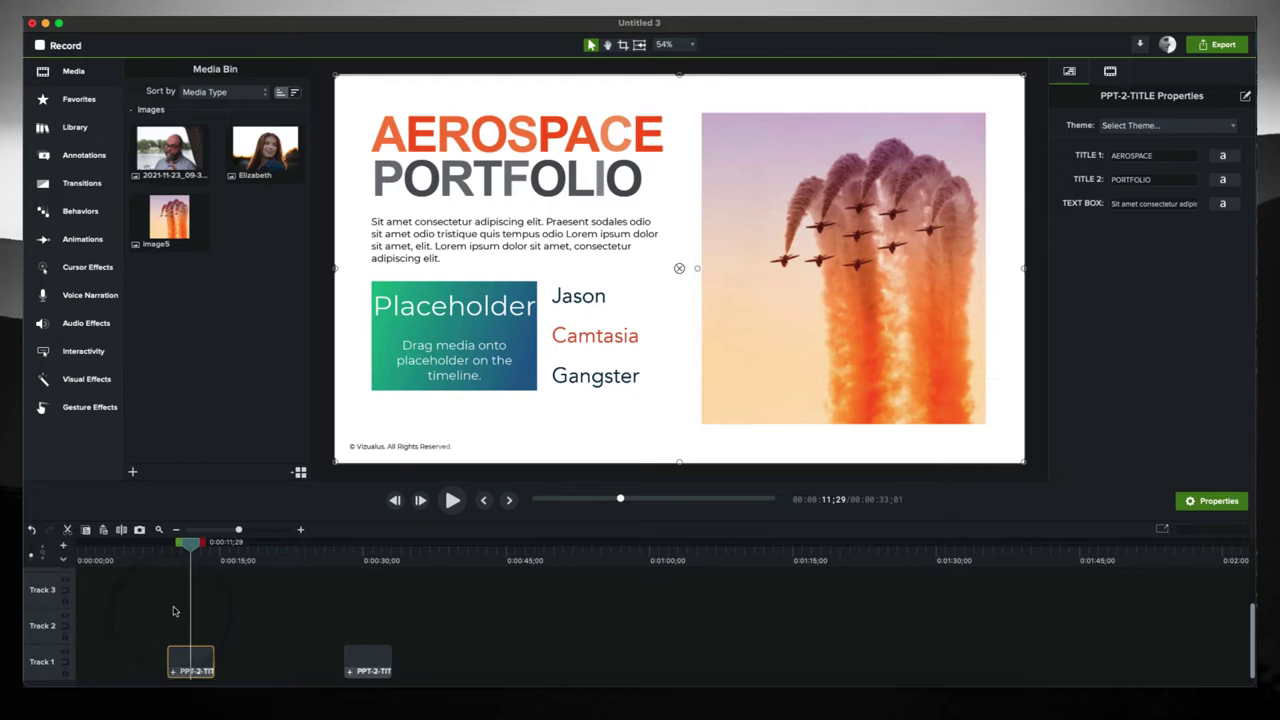
{"action": "left_click", "coordinate": [214, 572]}
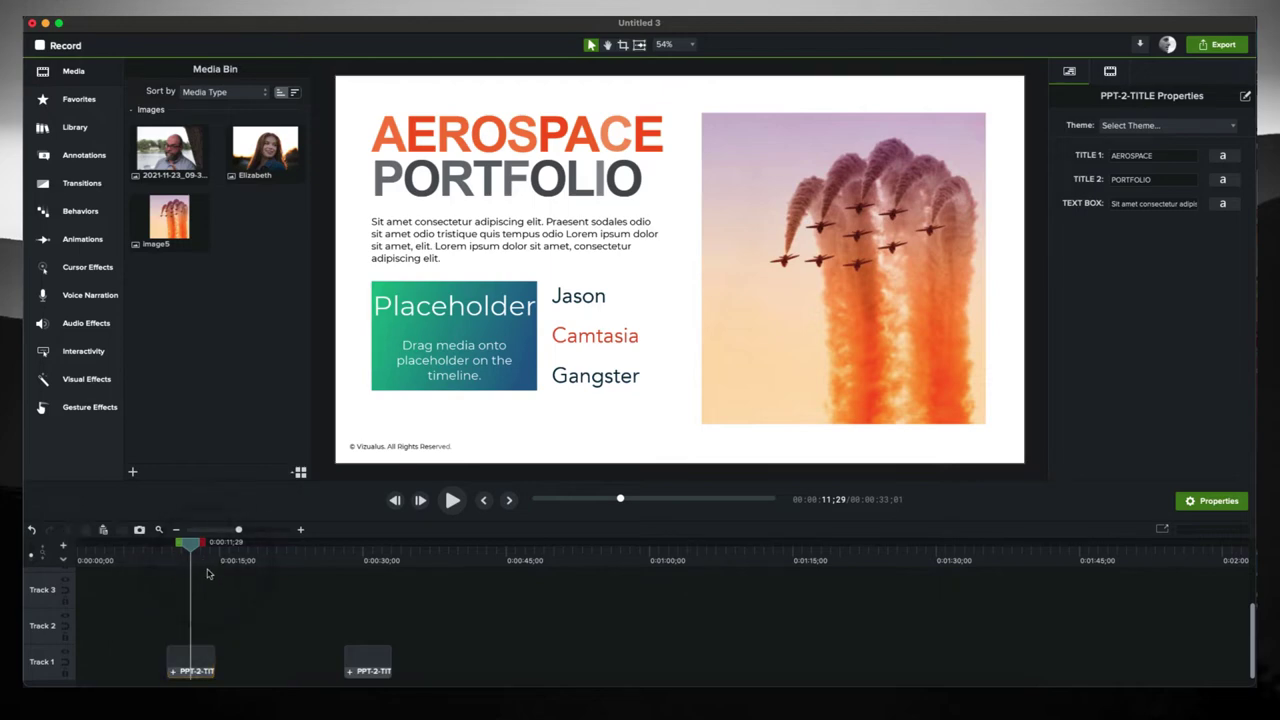
- Fill the placeholder inside the first PPT-2-TITLE group with the woman's portrait from the imported media, and close the group
{"action": "left_click", "coordinate": [190, 670]}
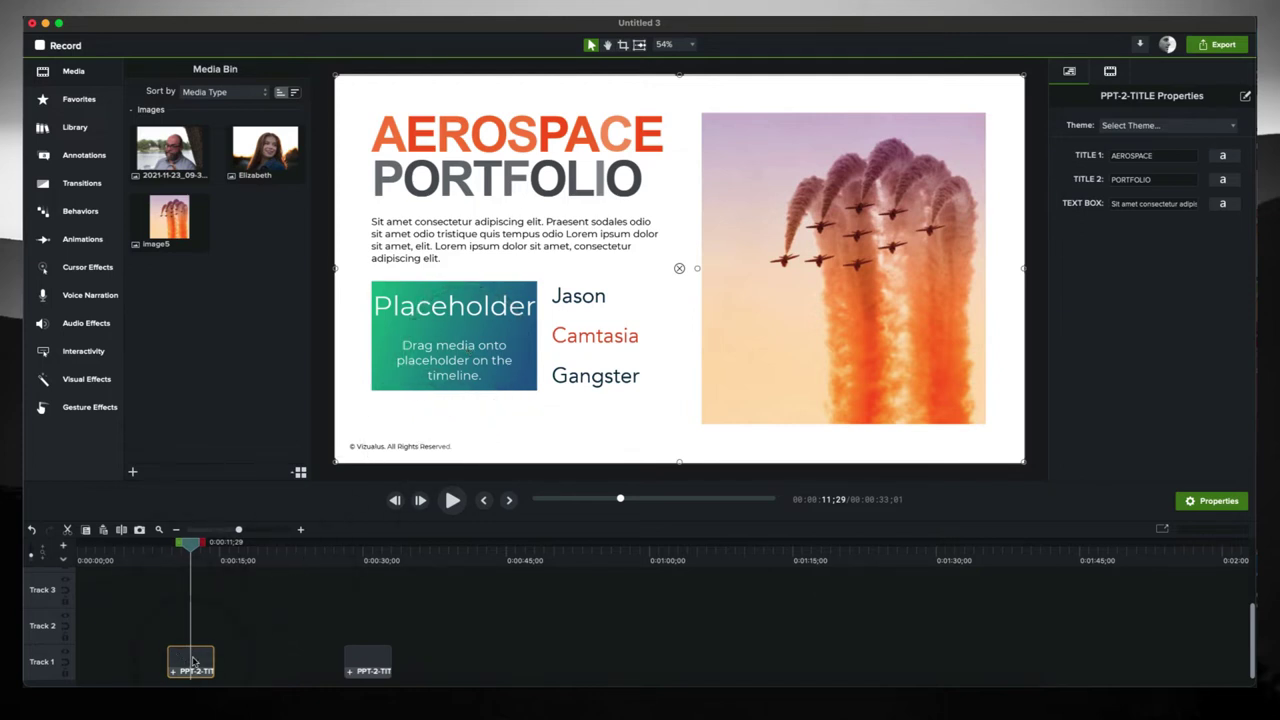
{"action": "left_click_drag", "start_coordinate": [193, 661], "coordinate": [190, 659]}
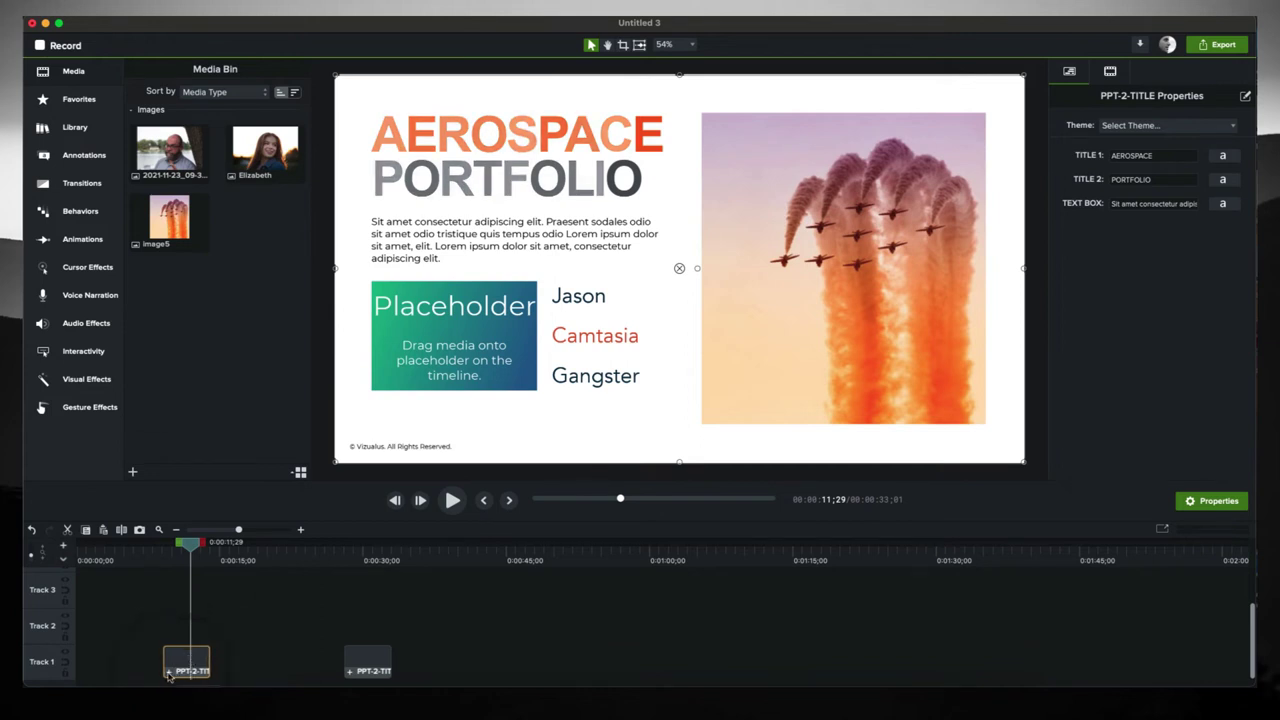
{"action": "left_click", "coordinate": [168, 673]}
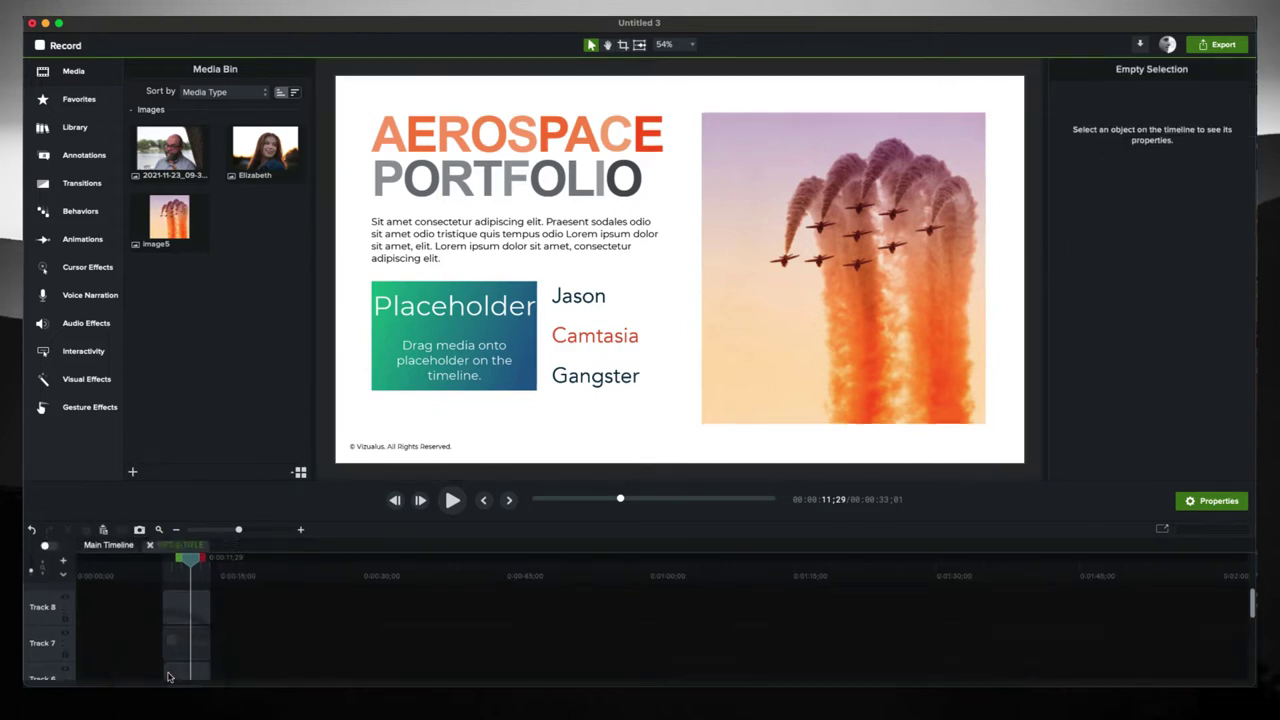
{"action": "left_click", "coordinate": [185, 618]}
{"action": "scroll", "coordinate": [183, 625], "scroll_direction": "down", "scroll_amount": 1}
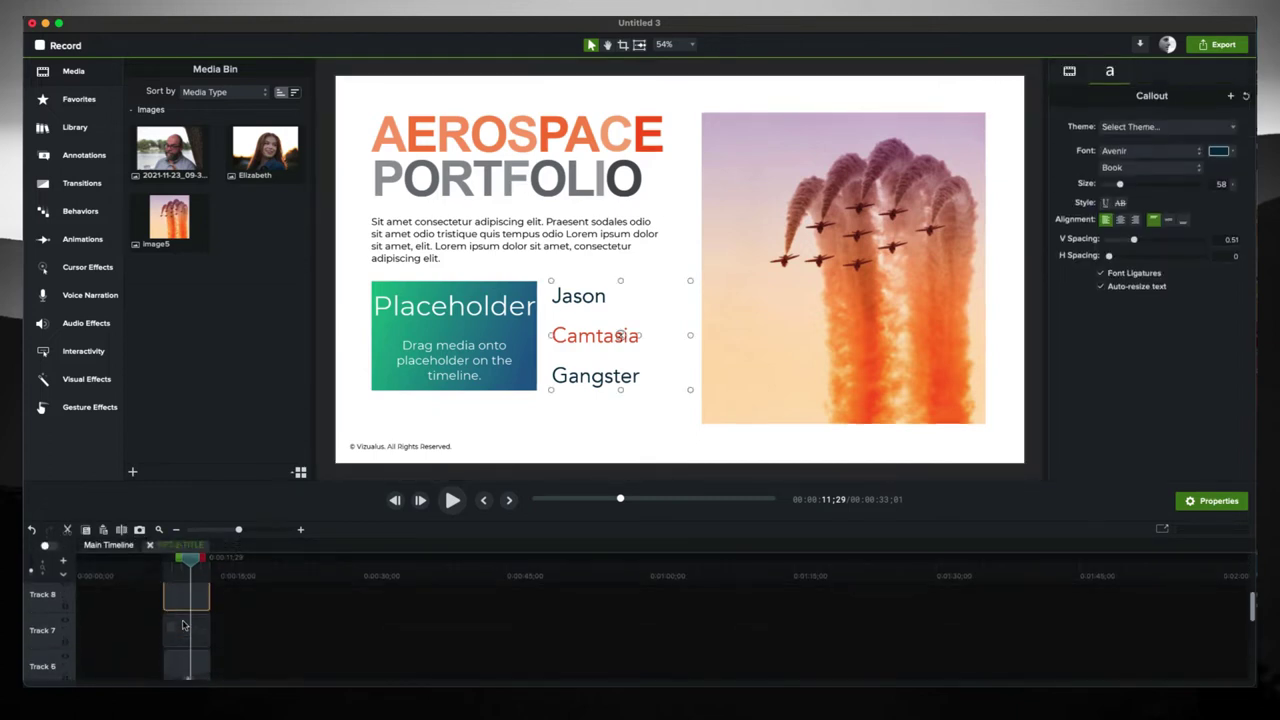
{"action": "scroll", "coordinate": [183, 625], "scroll_direction": "down", "scroll_amount": 5}
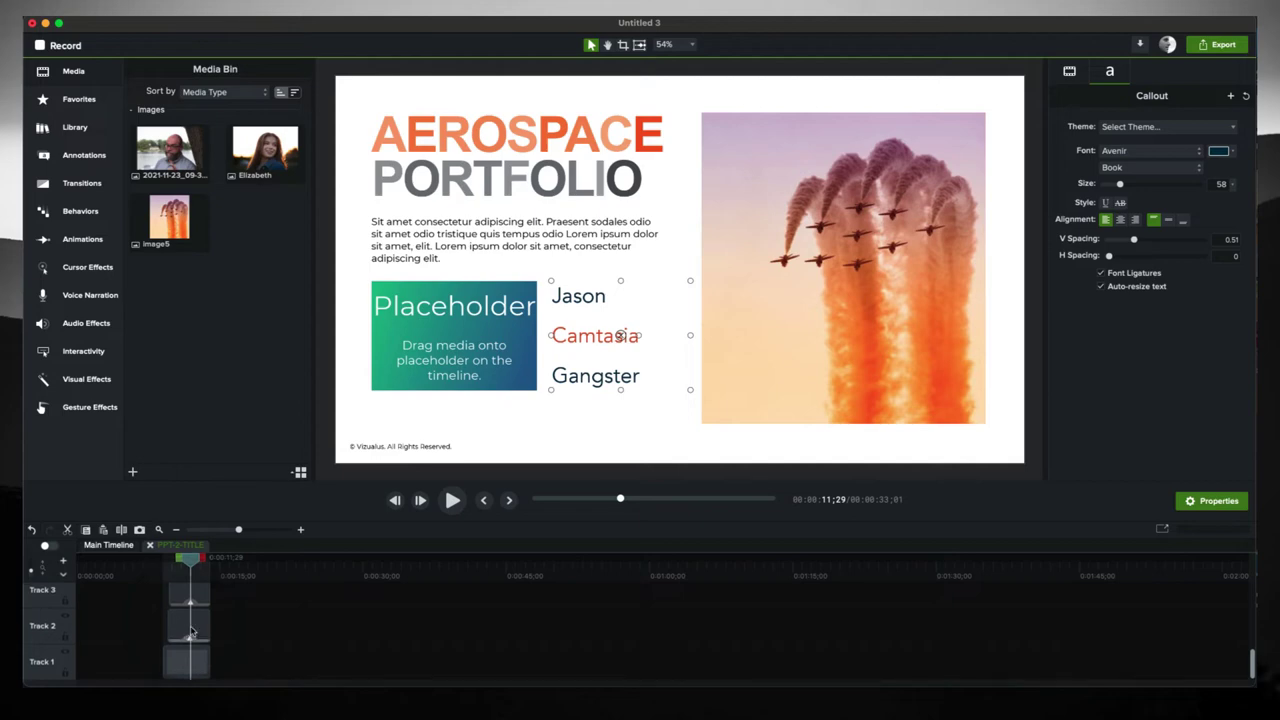
{"action": "scroll", "coordinate": [191, 631], "scroll_direction": "up", "scroll_amount": 1}
{"action": "left_click", "coordinate": [417, 338]}
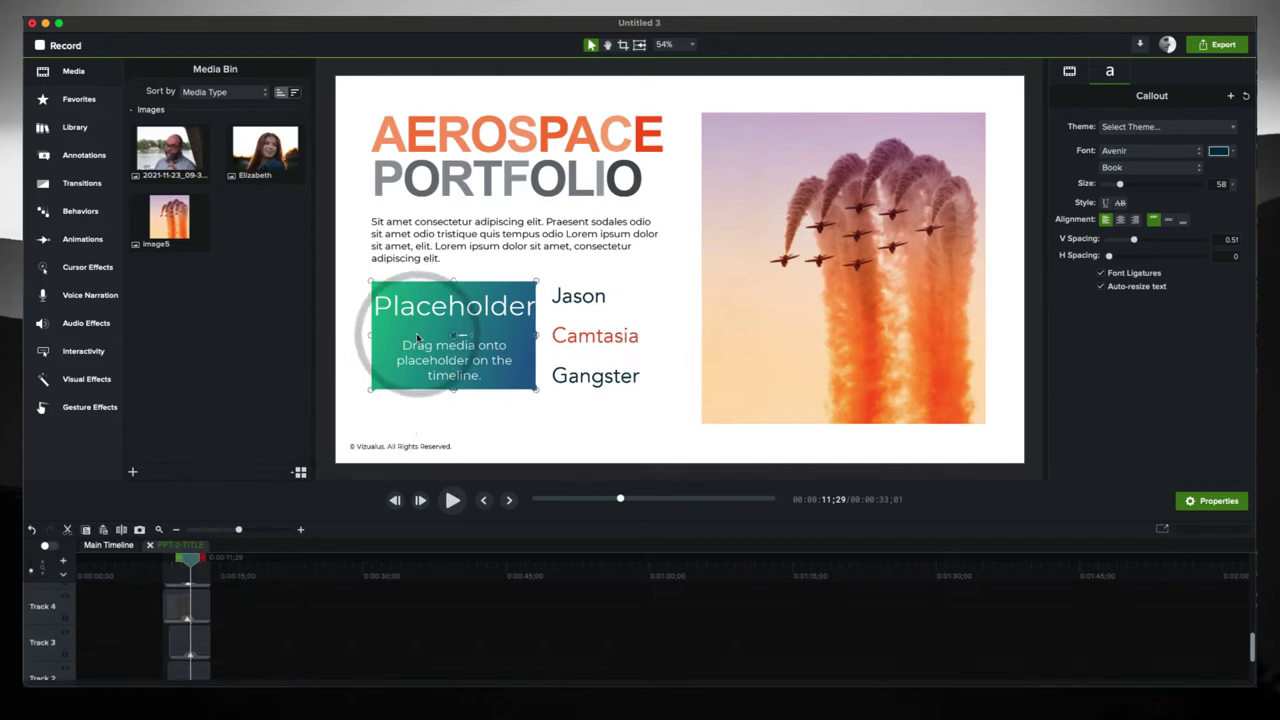
{"action": "scroll", "coordinate": [202, 636], "scroll_direction": "up", "scroll_amount": 4}
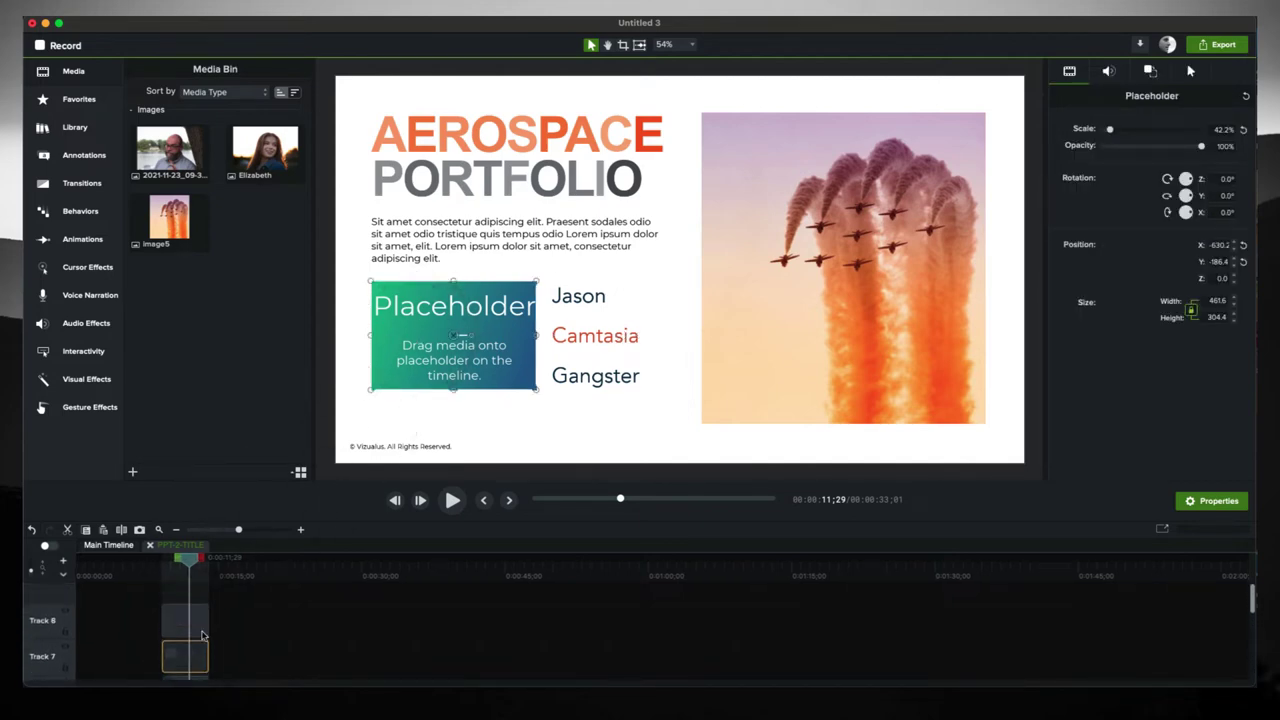
{"action": "left_click", "coordinate": [263, 162]}
{"action": "left_click_drag", "start_coordinate": [263, 162], "coordinate": [190, 649]}
{"action": "left_click", "coordinate": [212, 666]}
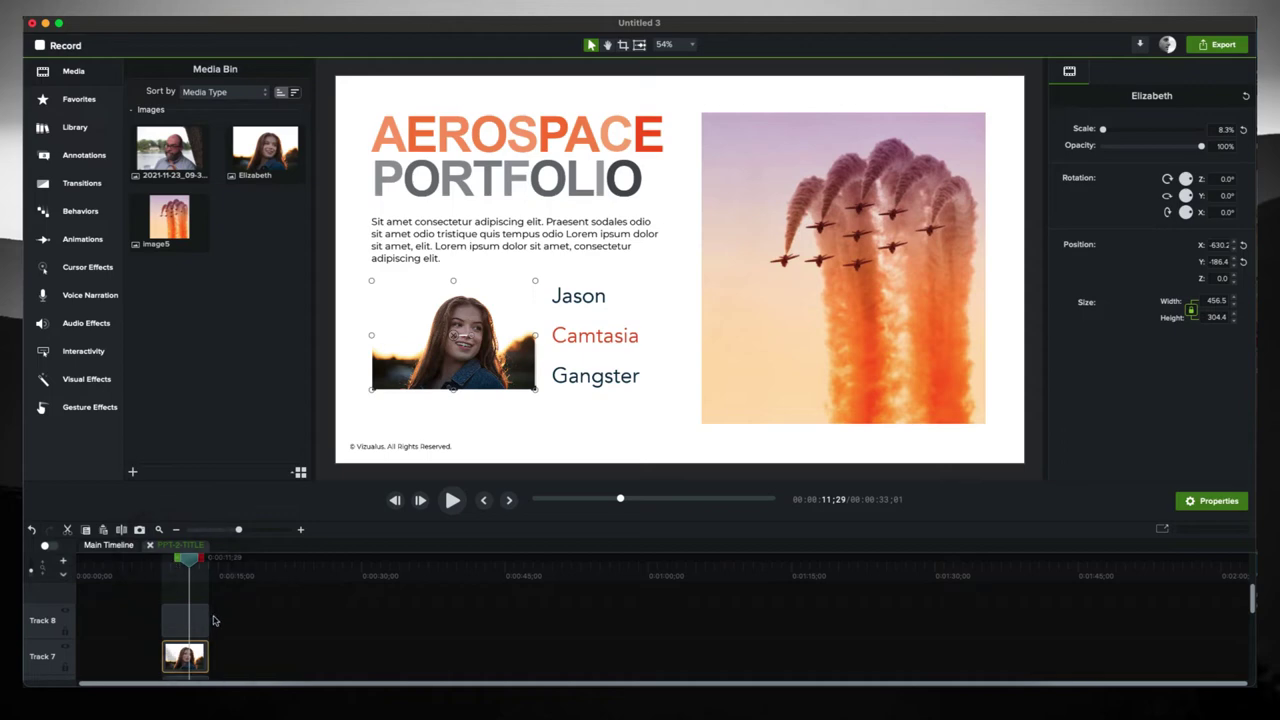
{"action": "left_click", "coordinate": [150, 545]}
- Ungroup the second PPT-2-TITLE clip, located near the 30-second mark on Track 1, into its separate tracks
{"action": "left_click", "coordinate": [348, 561]}
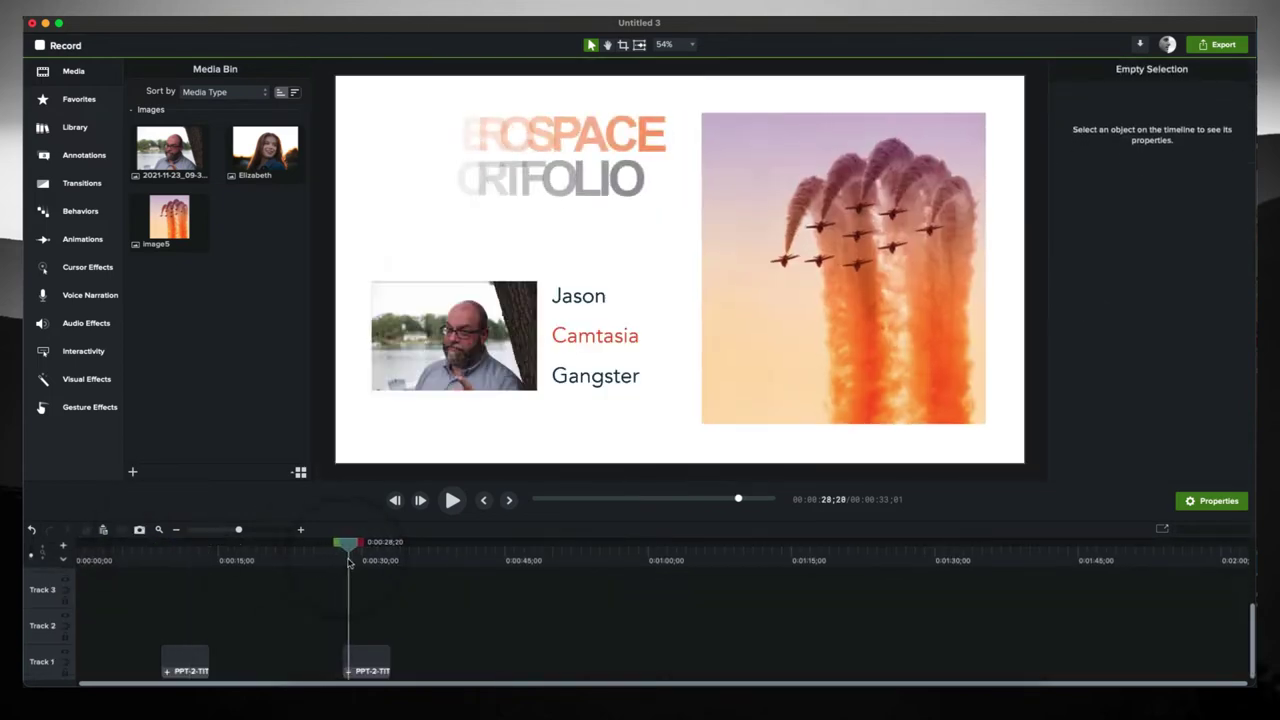
{"action": "left_click_drag", "start_coordinate": [348, 562], "coordinate": [363, 562]}
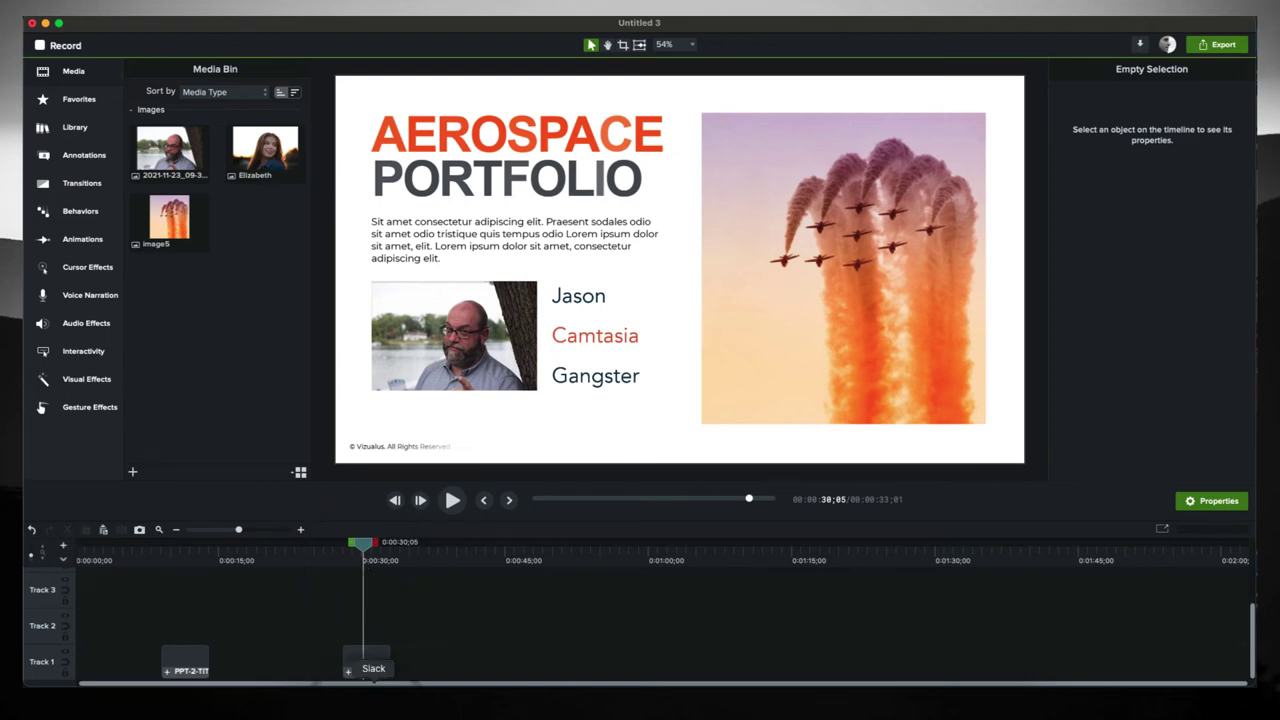
{"action": "left_click", "coordinate": [368, 668]}
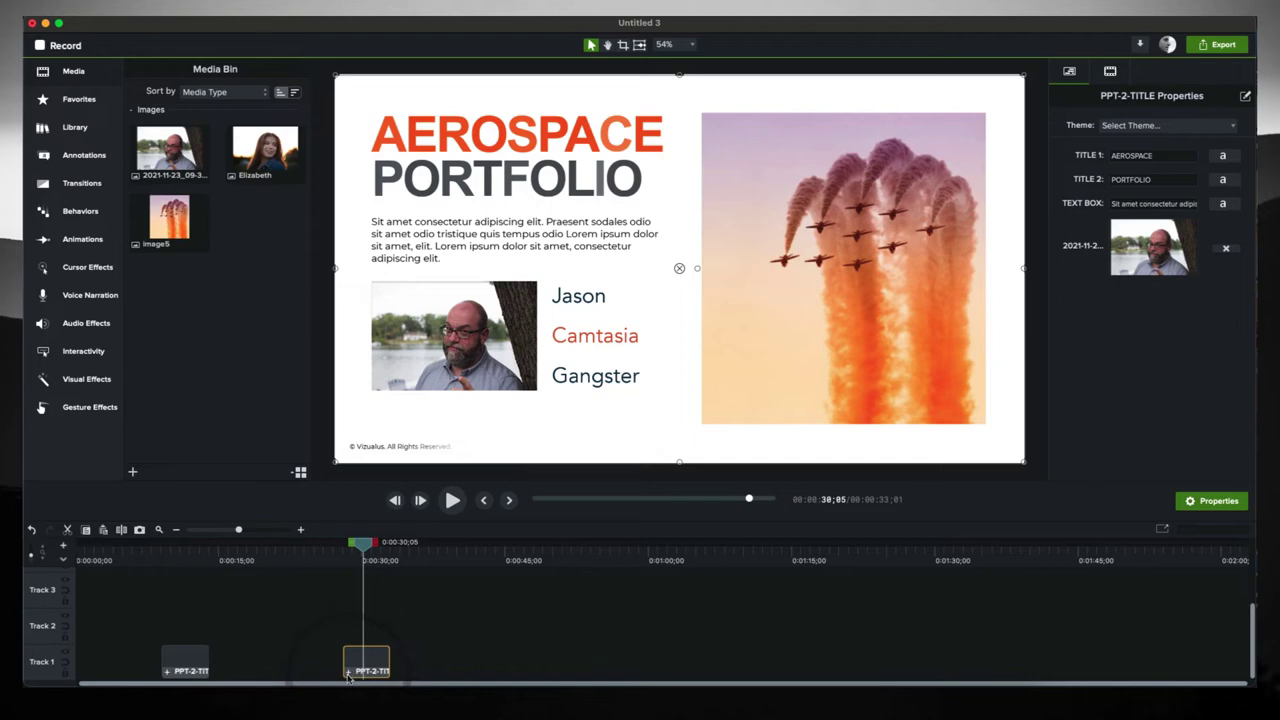
{"action": "double_click", "coordinate": [348, 677]}
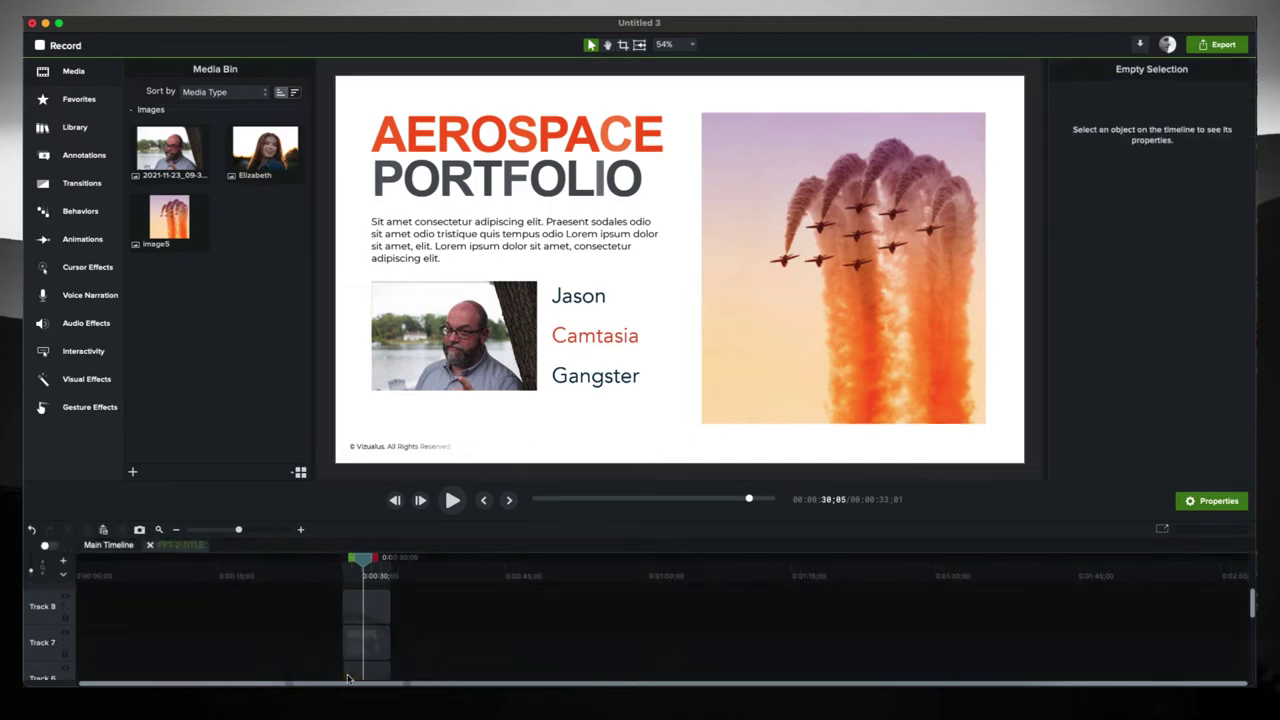
{"action": "left_click", "coordinate": [150, 545]}
{"action": "right_click", "coordinate": [351, 662]}
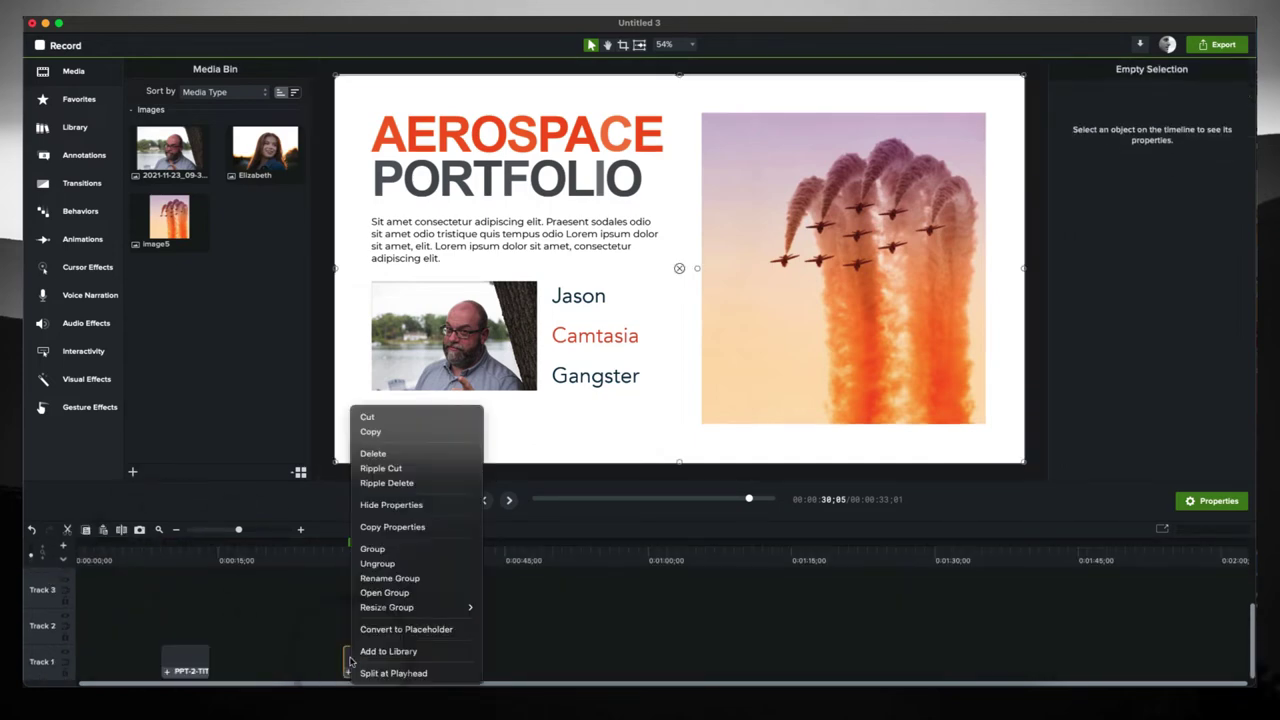
{"action": "left_click", "coordinate": [380, 563]}
{"action": "scroll", "coordinate": [434, 618], "scroll_direction": "up", "scroll_amount": 3}
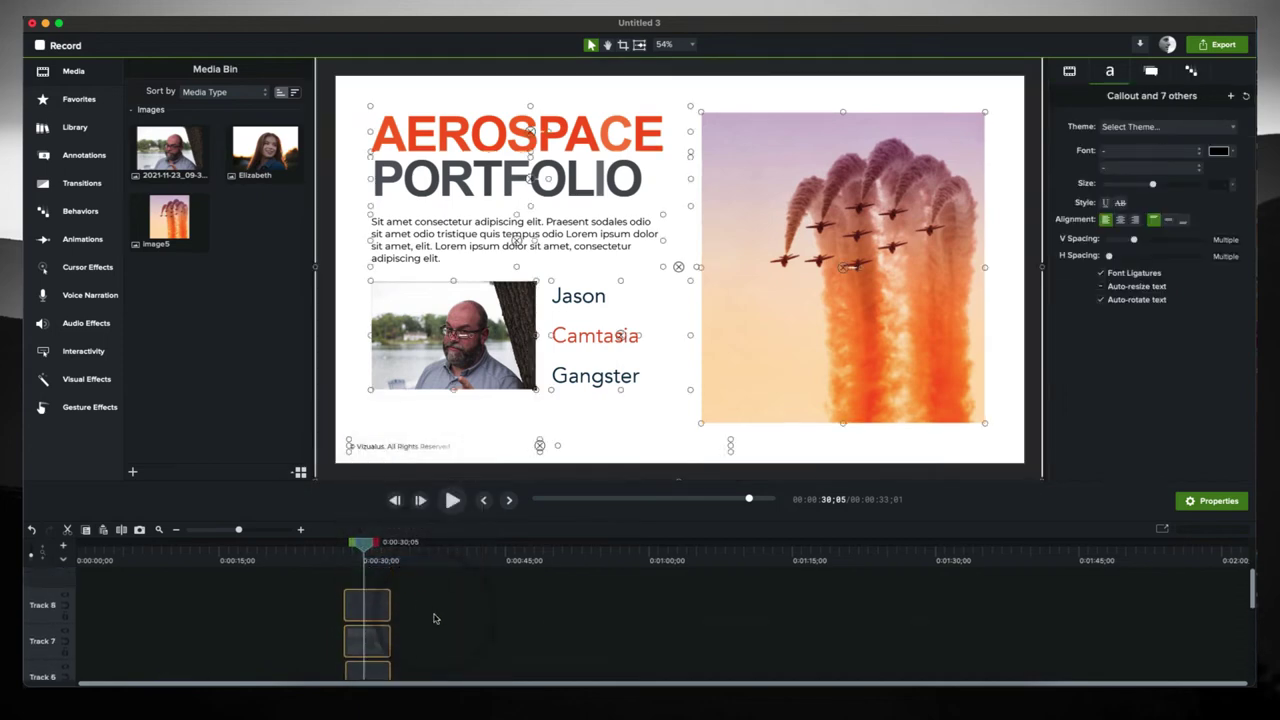
{"action": "scroll", "coordinate": [434, 618], "scroll_direction": "down", "scroll_amount": 2}
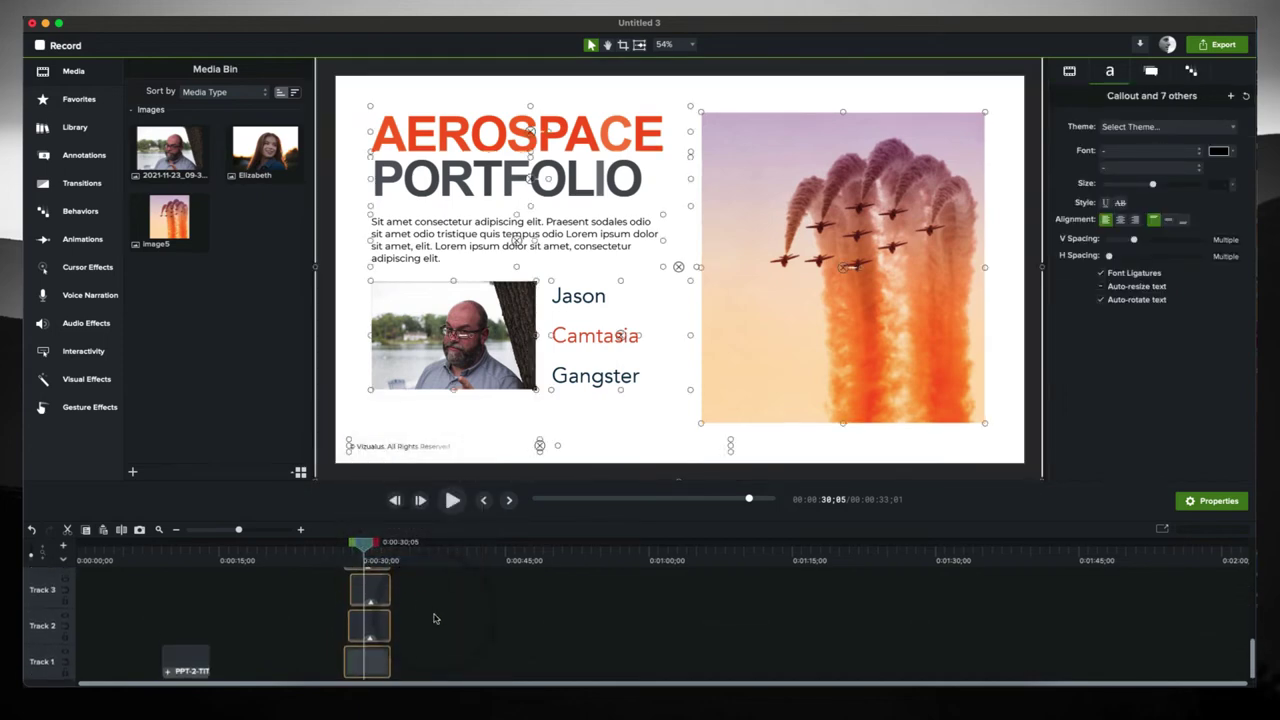
- Group the separated title clips again and rename the group as Intro Title
{"action": "right_click", "coordinate": [368, 595]}
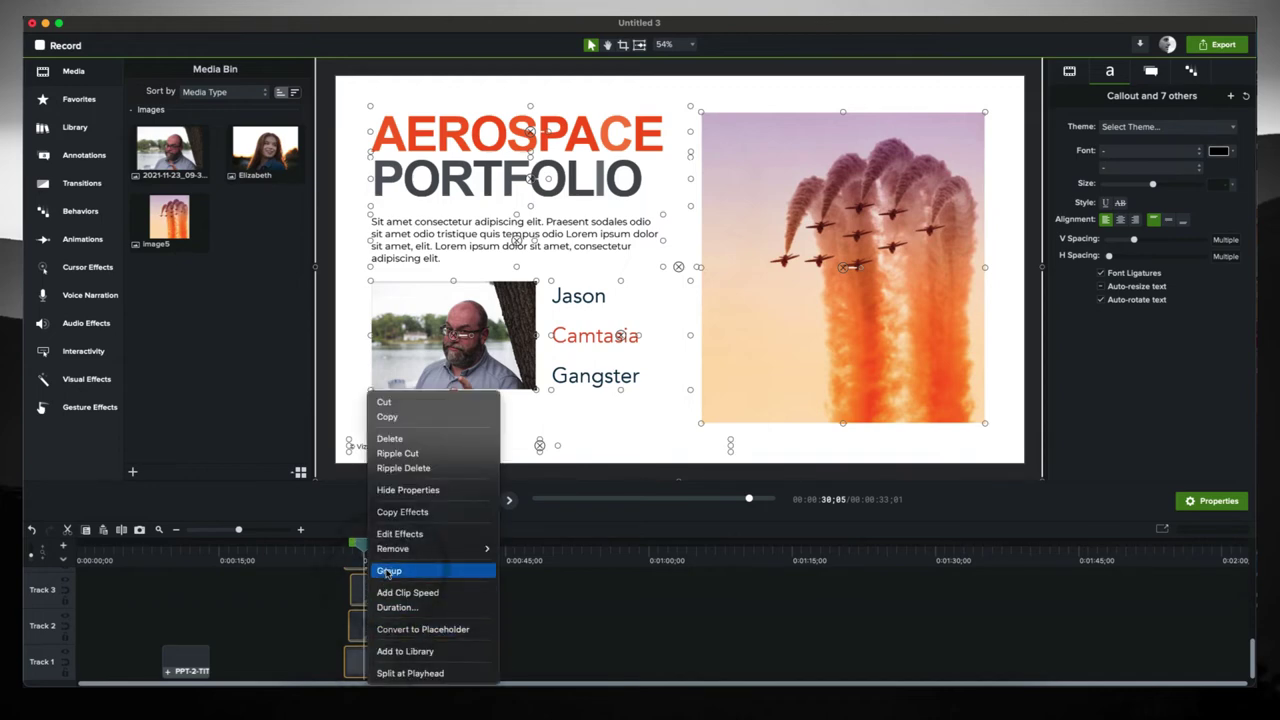
{"action": "left_click", "coordinate": [388, 571]}
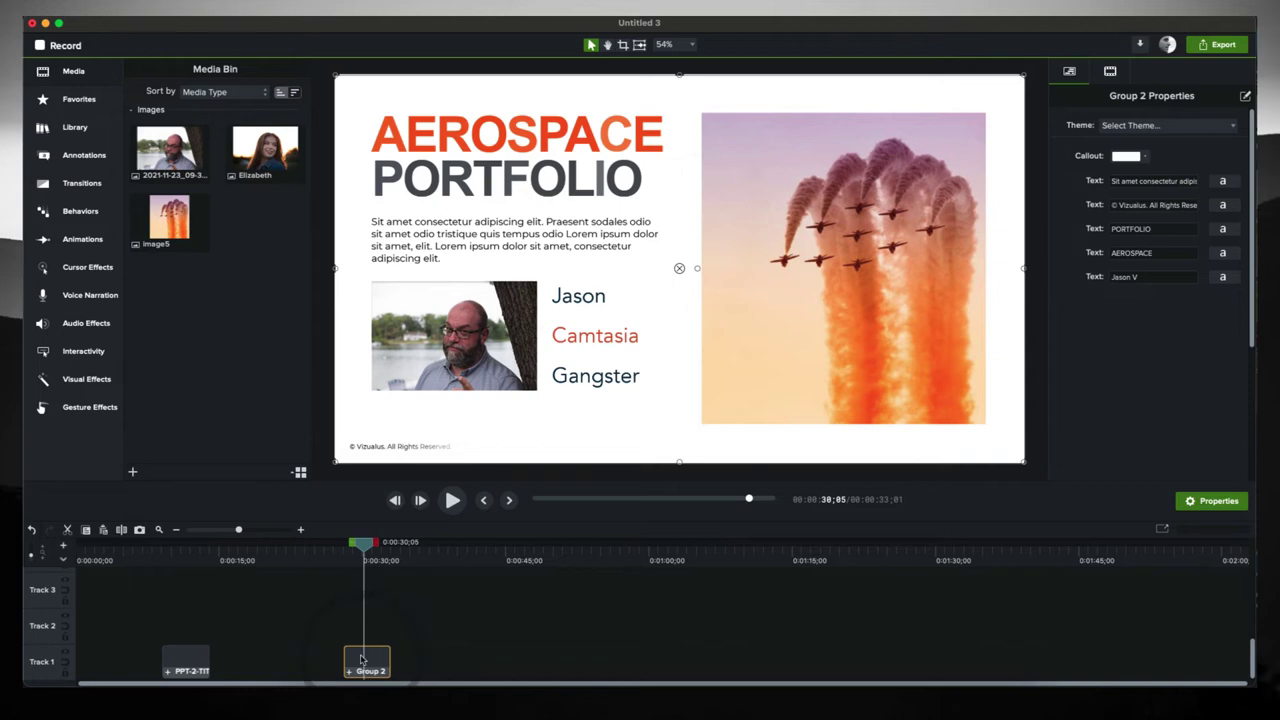
{"action": "right_click", "coordinate": [362, 658]}
{"action": "mouse_move", "coordinate": [388, 608]}
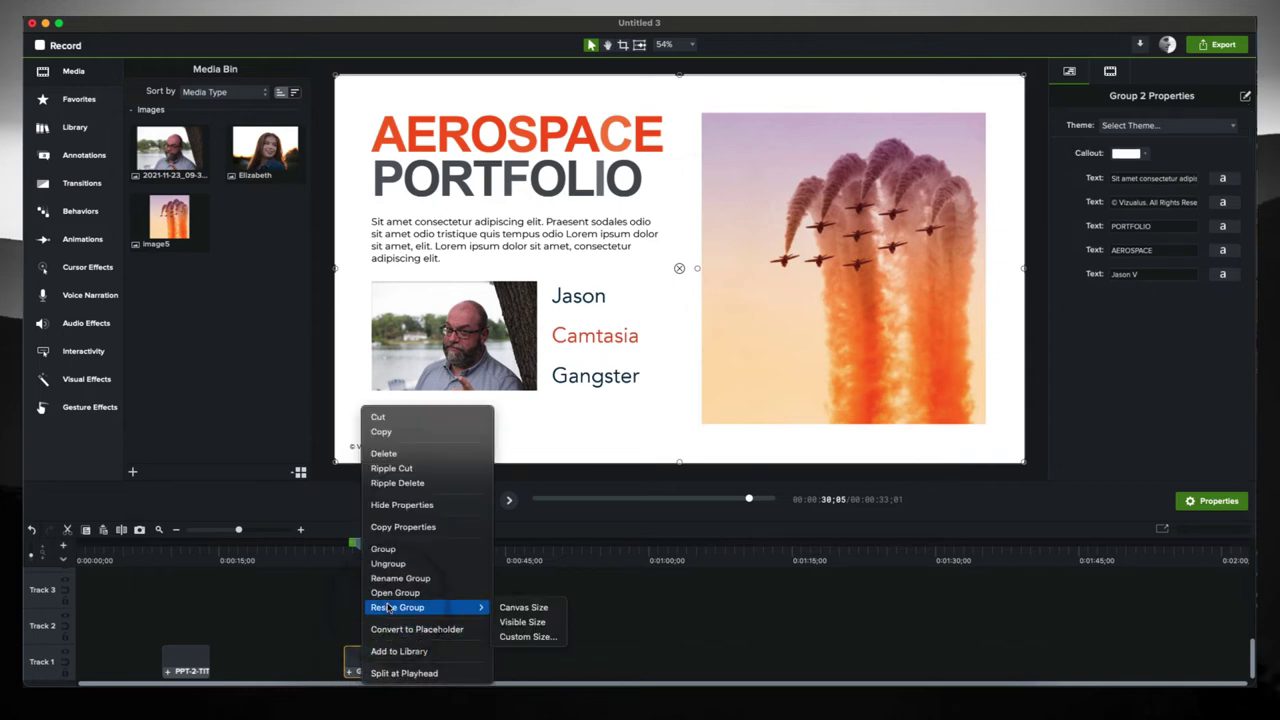
{"action": "left_click", "coordinate": [390, 578]}
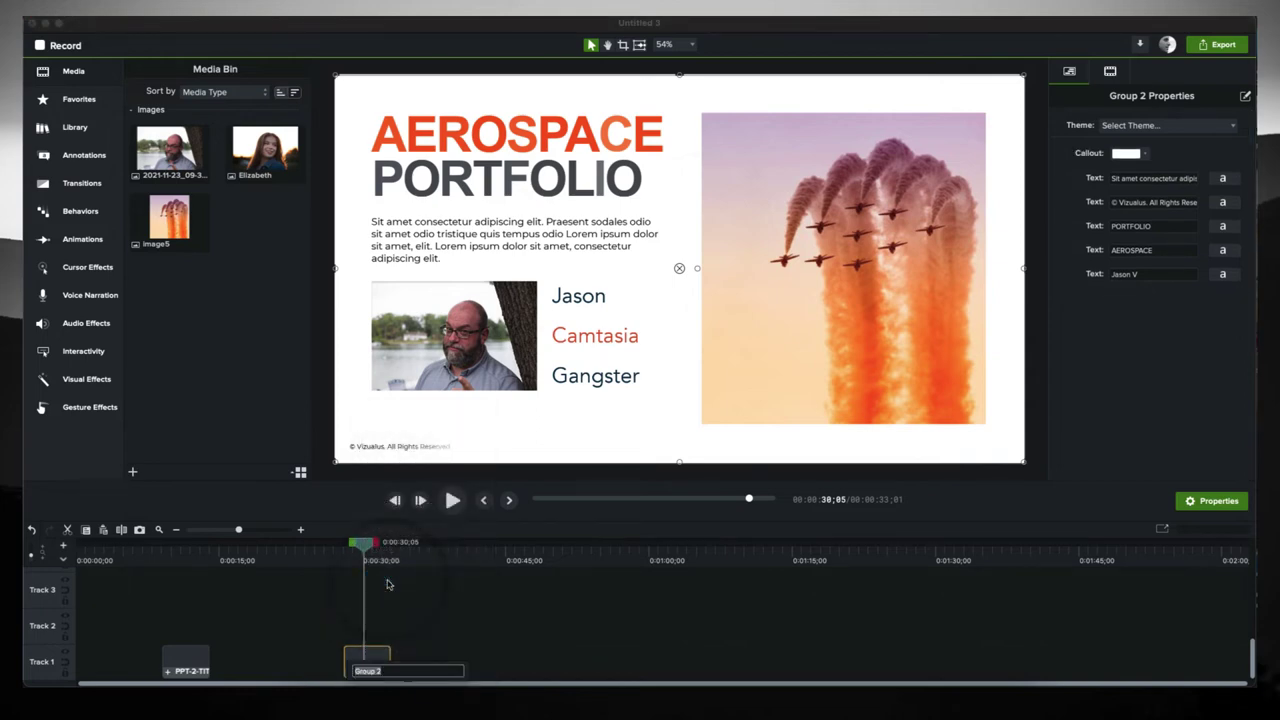
{"action": "key", "text": "BackSpace"}
{"action": "key", "text": "Return"}
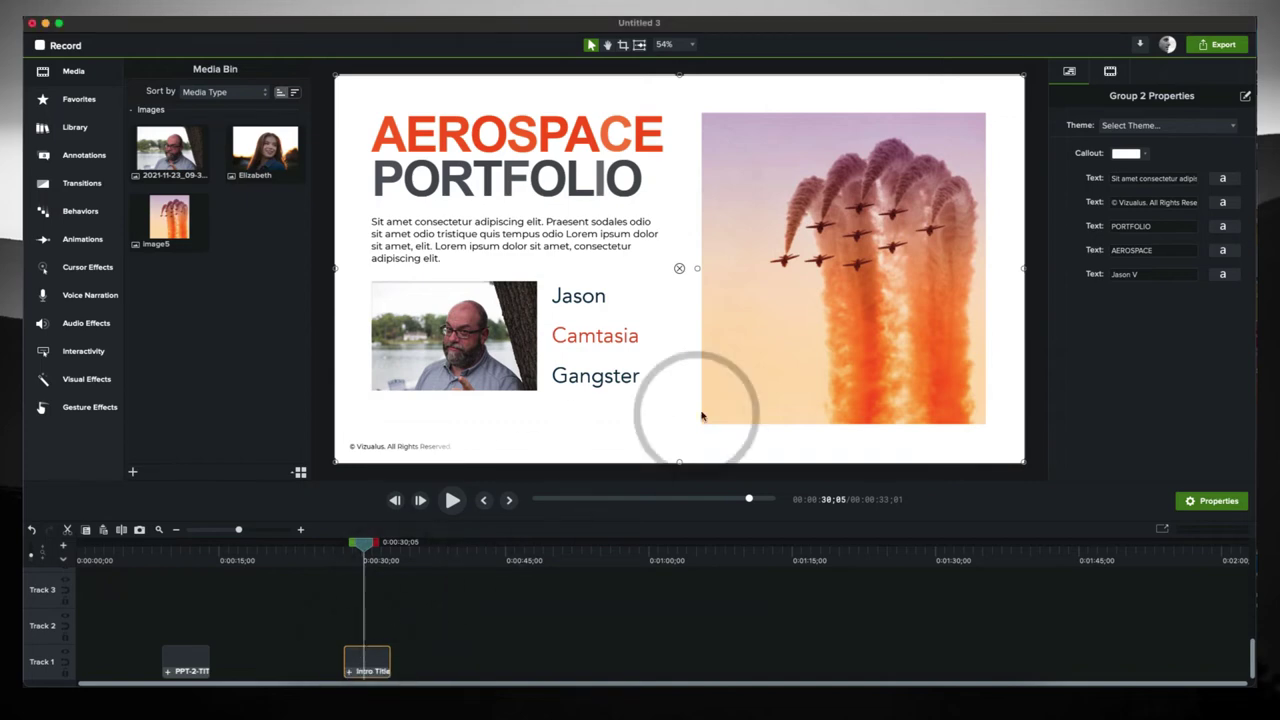
- Set the group's visible quick properties by removing the copyright text, body paragraph and Callout, adding the 2021-11-23_09-33-45 image, and saving
{"action": "left_click", "coordinate": [1245, 97]}
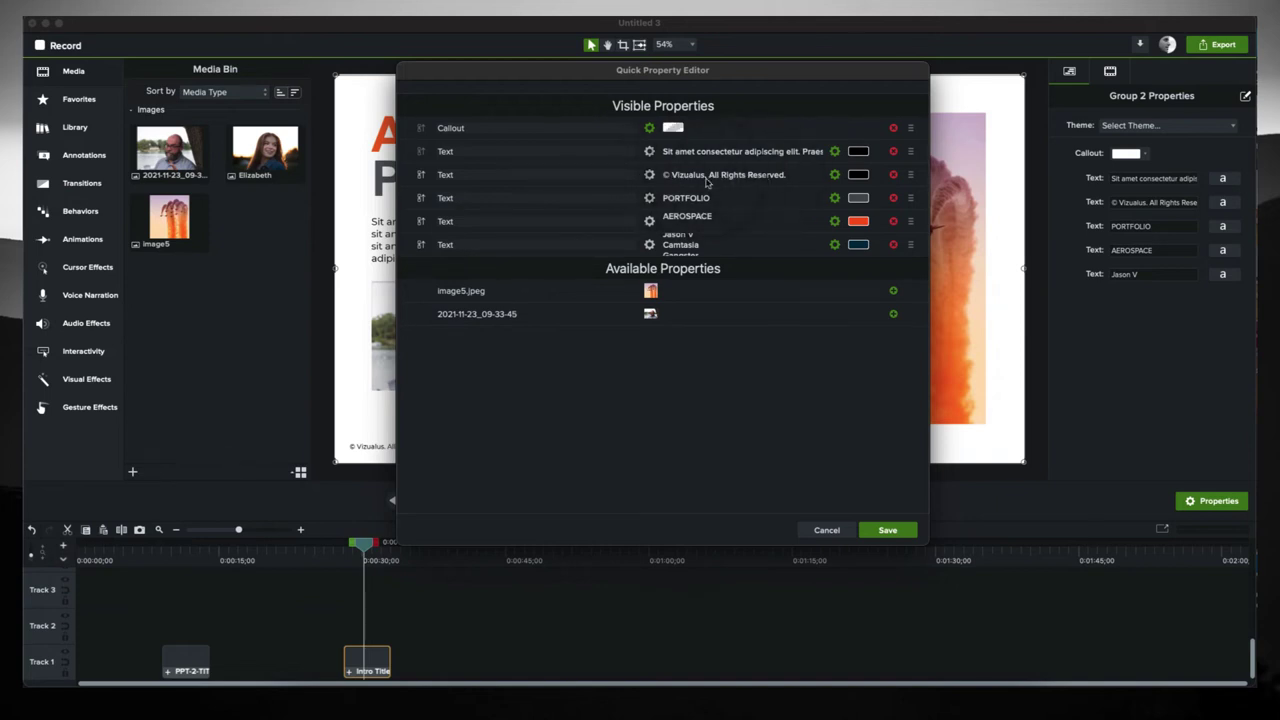
{"action": "left_click", "coordinate": [893, 175]}
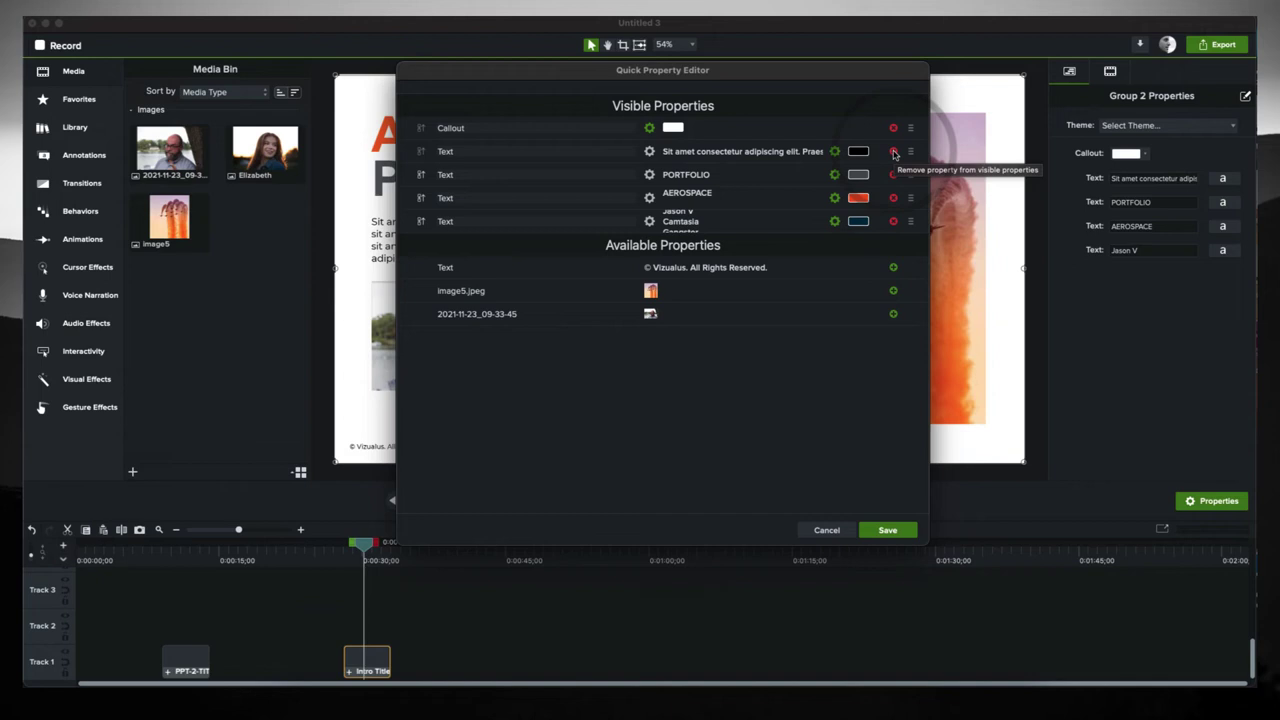
{"action": "left_click", "coordinate": [893, 152]}
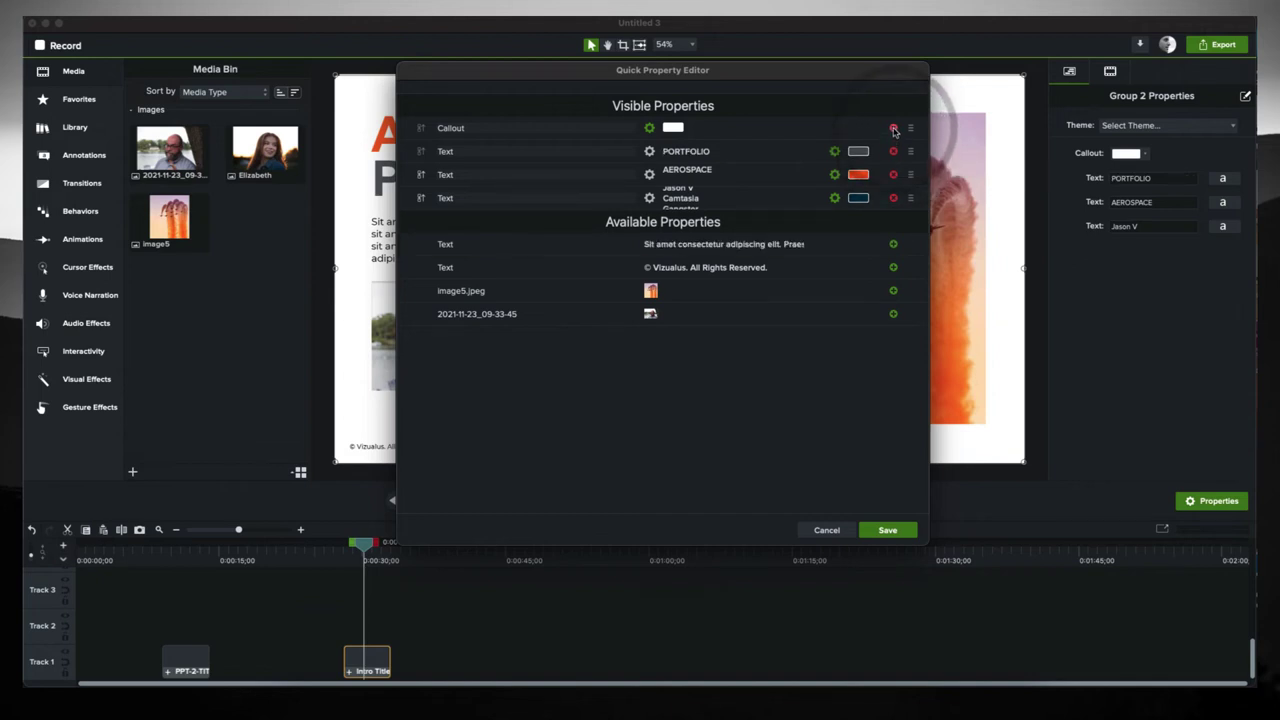
{"action": "left_click", "coordinate": [893, 128]}
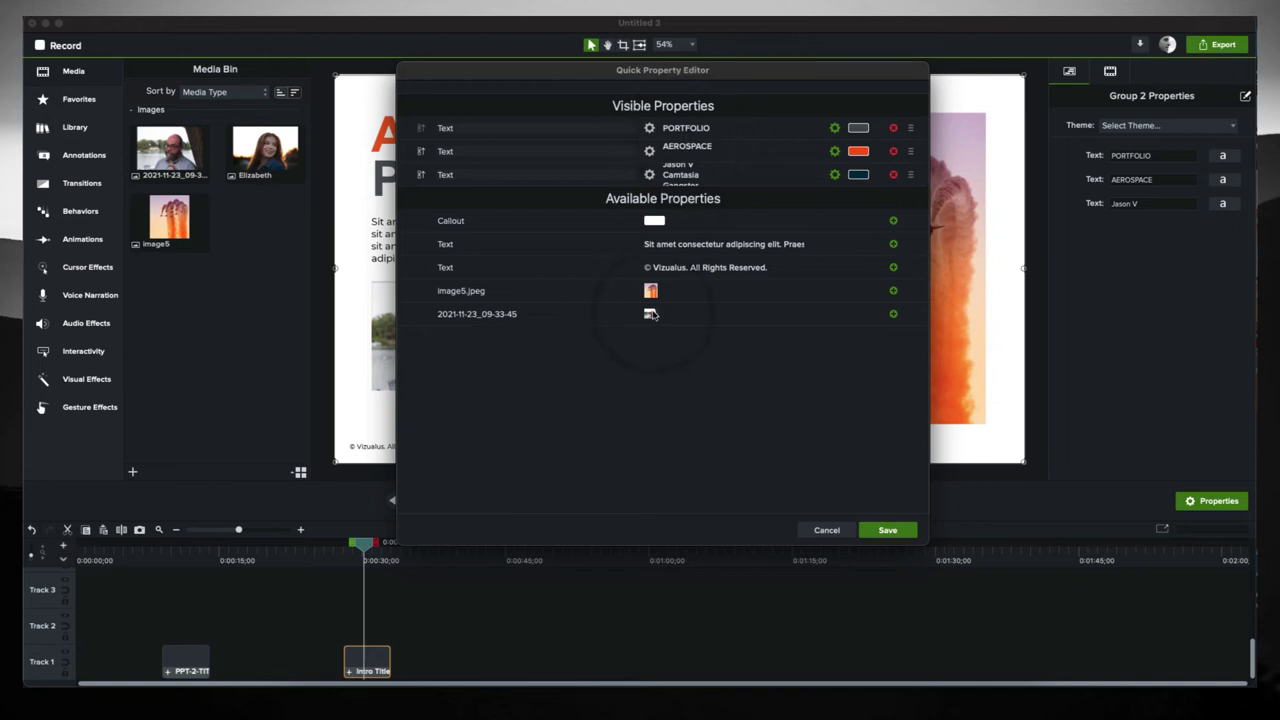
{"action": "left_click", "coordinate": [893, 315]}
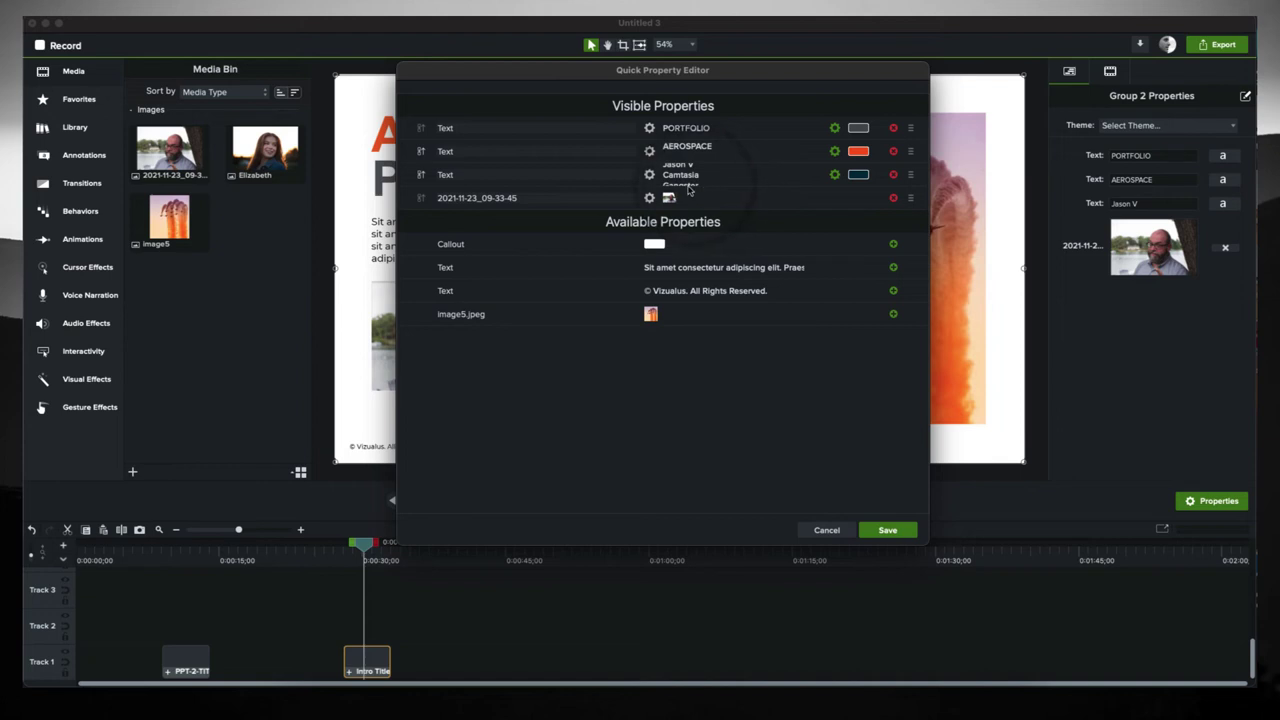
{"action": "left_click", "coordinate": [888, 531]}
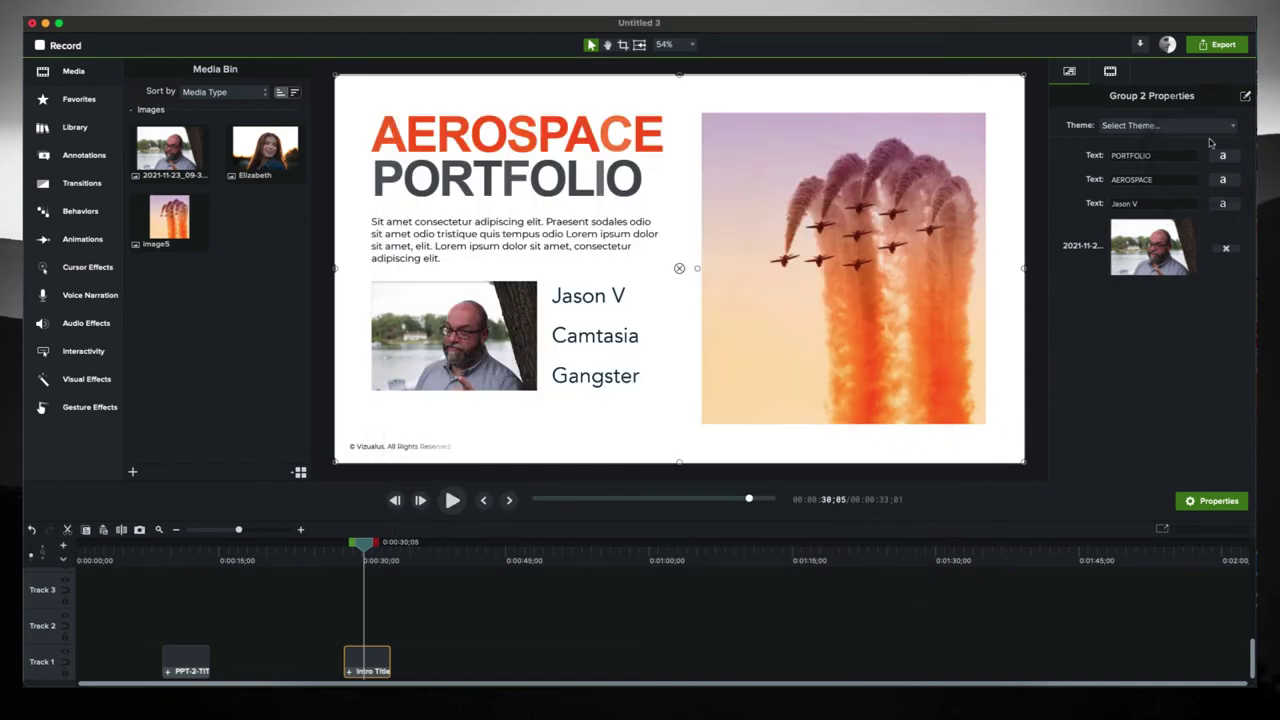
- Rename the image's quick property from its file name to Your Photo and save the group's quick properties
{"action": "left_click", "coordinate": [1245, 96]}
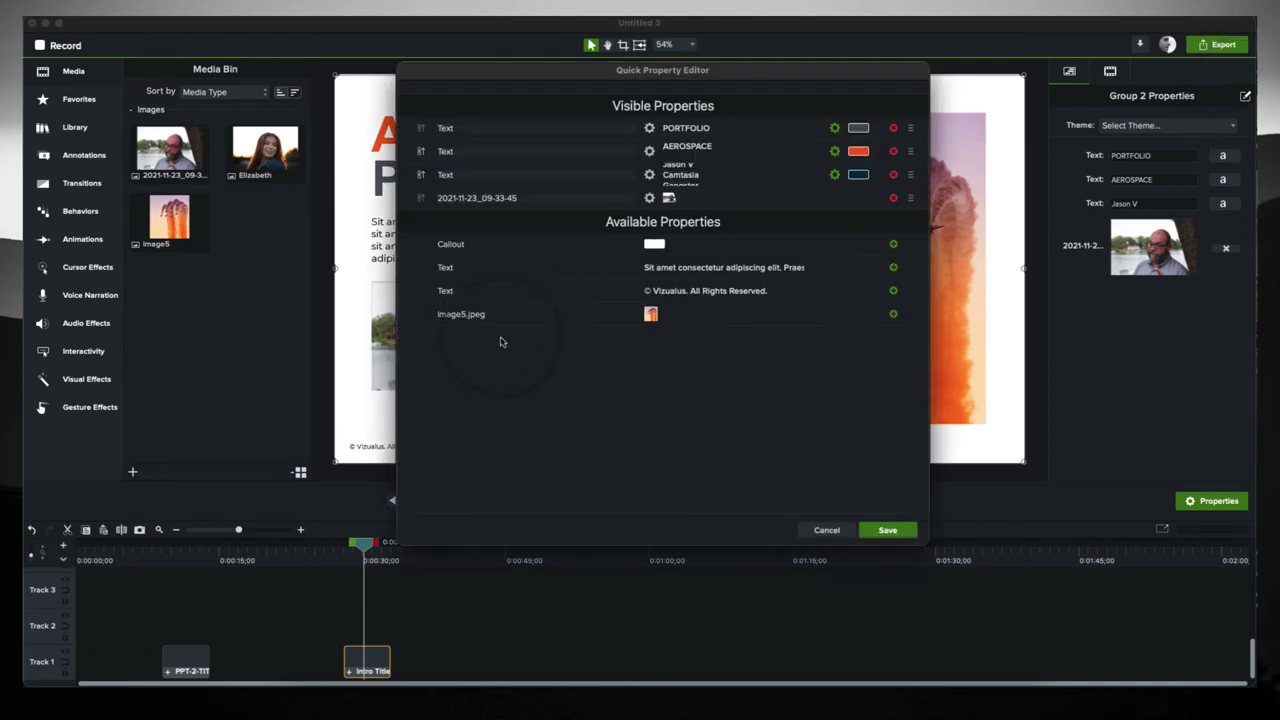
{"action": "double_click", "coordinate": [452, 204]}
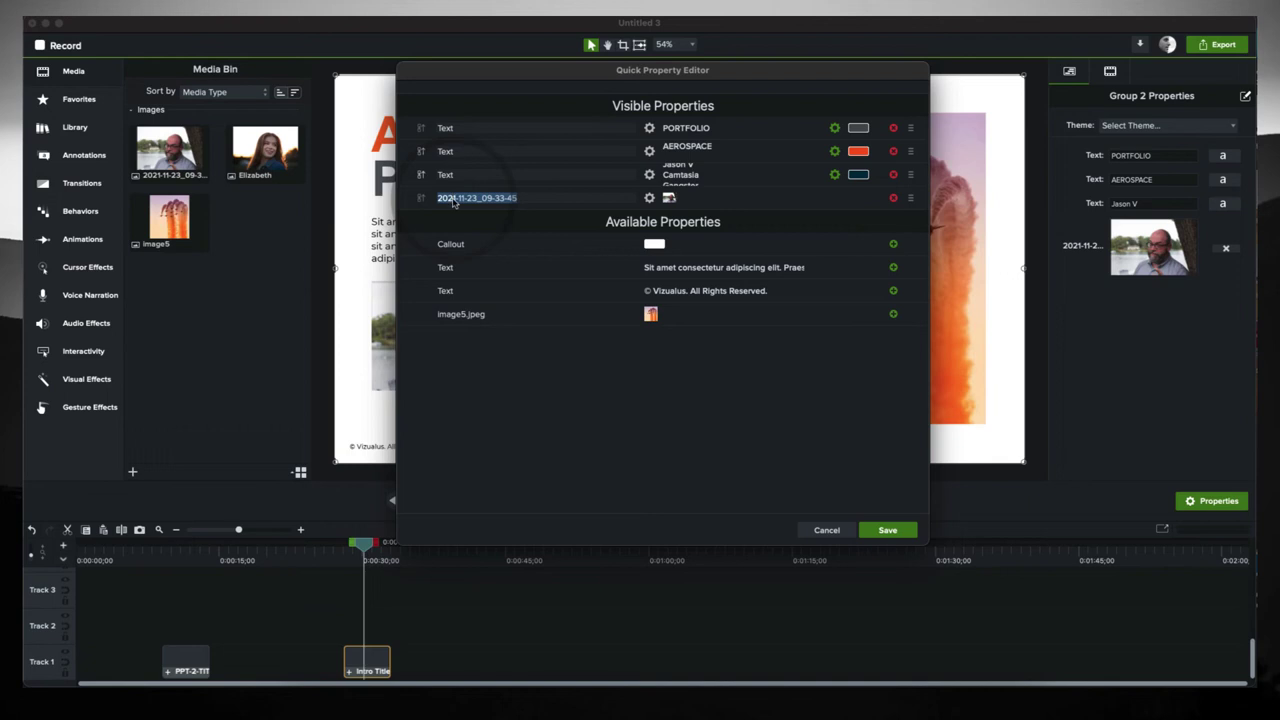
{"action": "type", "text": "Your"}
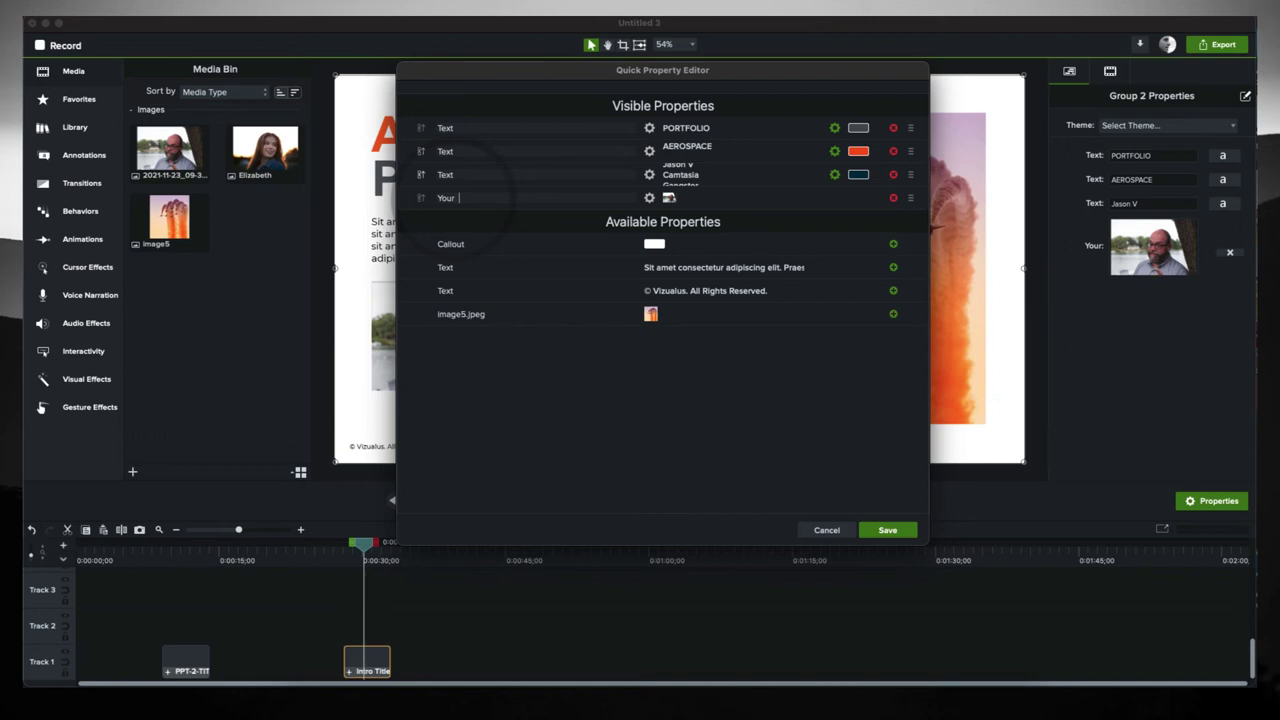
{"action": "type", "text": " Photo"}
{"action": "left_click", "coordinate": [538, 295]}
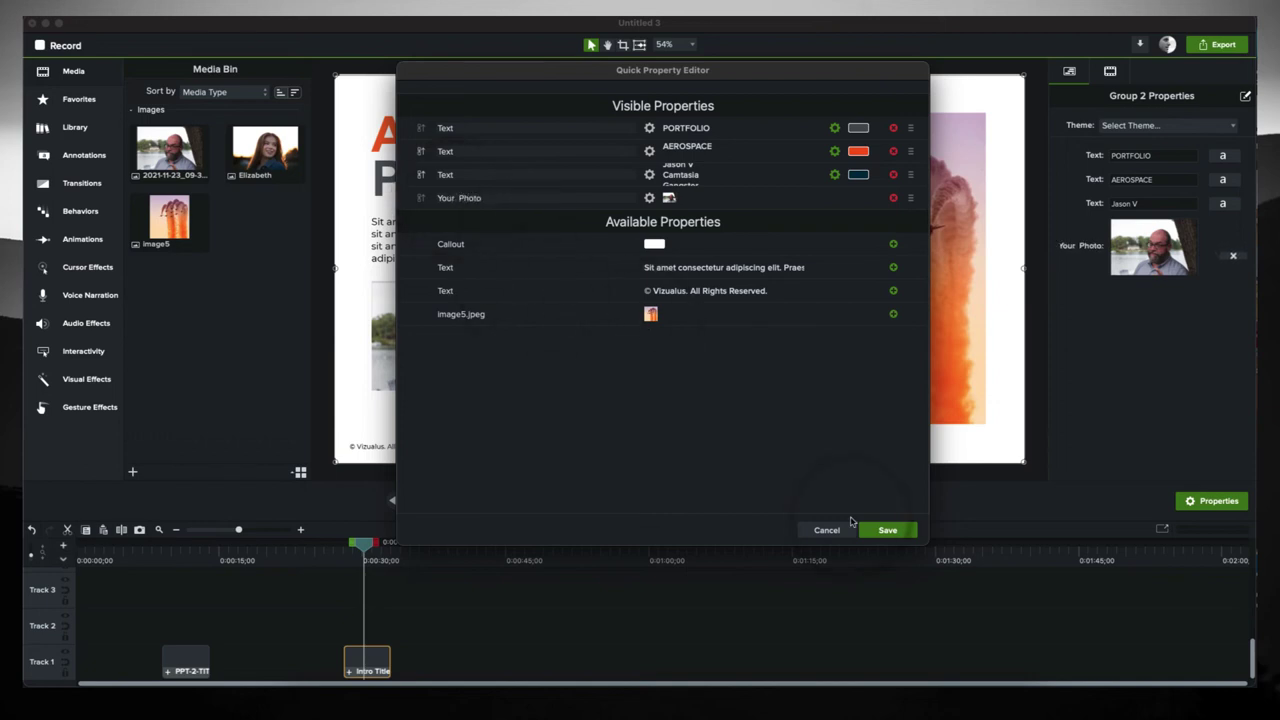
{"action": "left_click", "coordinate": [876, 531]}
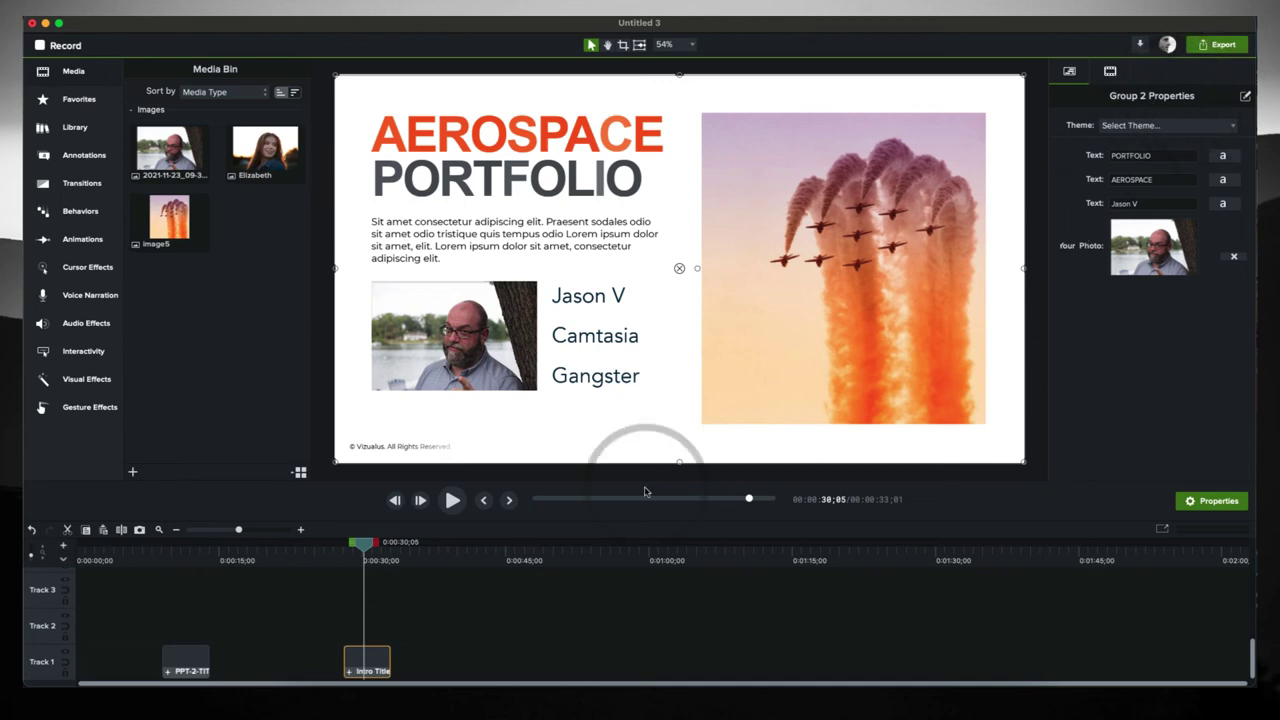
- Preview the Intro Title clip by scrubbing the playhead from its start to about 30 seconds
{"action": "right_click", "coordinate": [364, 667]}
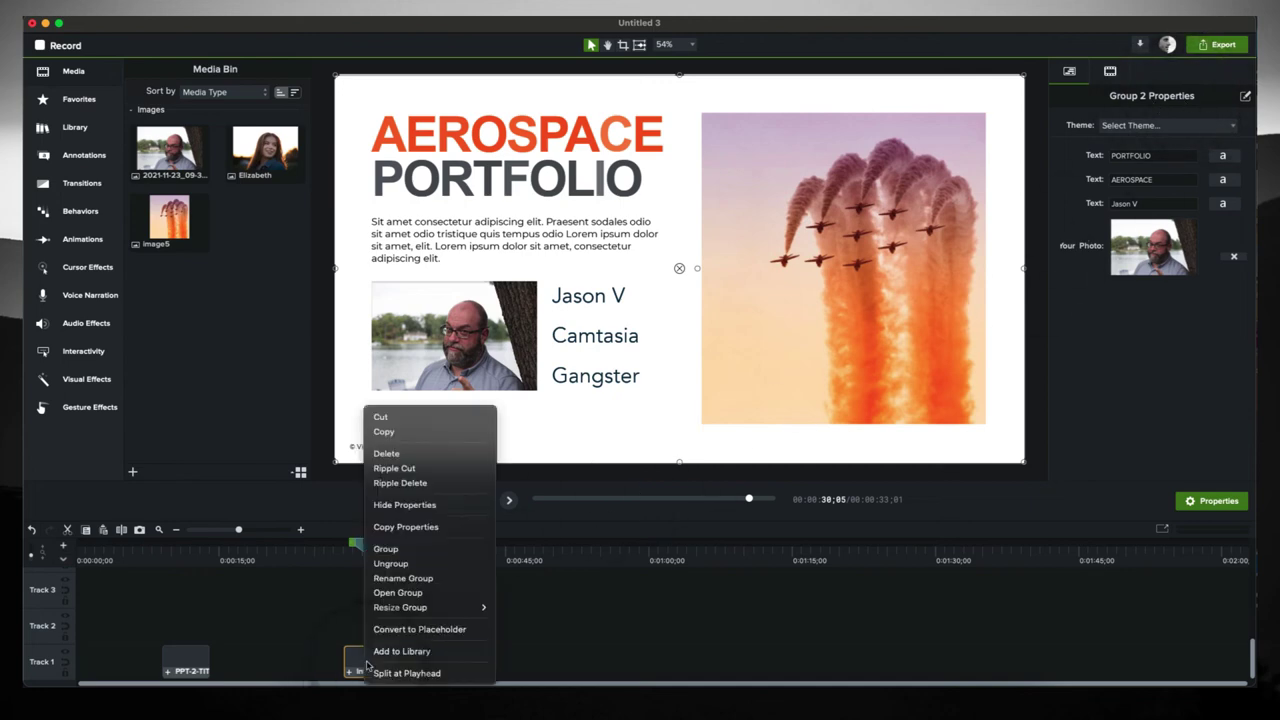
{"action": "left_click", "coordinate": [385, 652]}
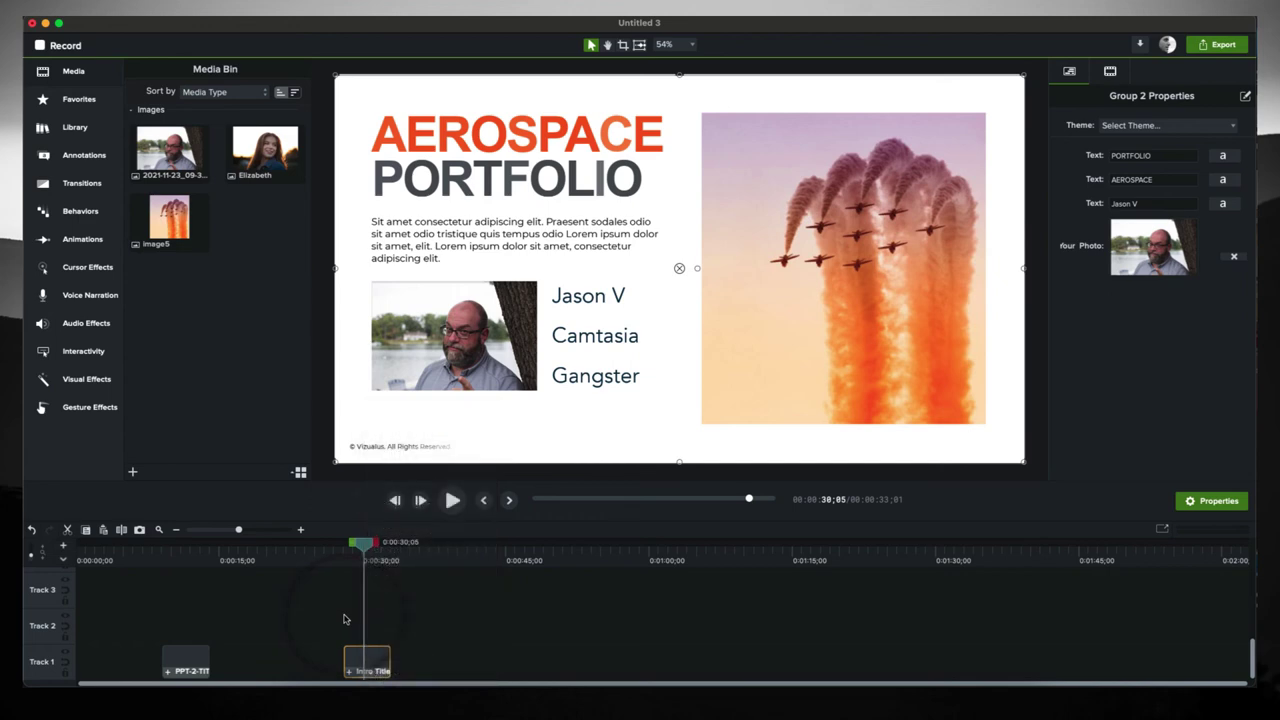
{"action": "left_click", "coordinate": [341, 566]}
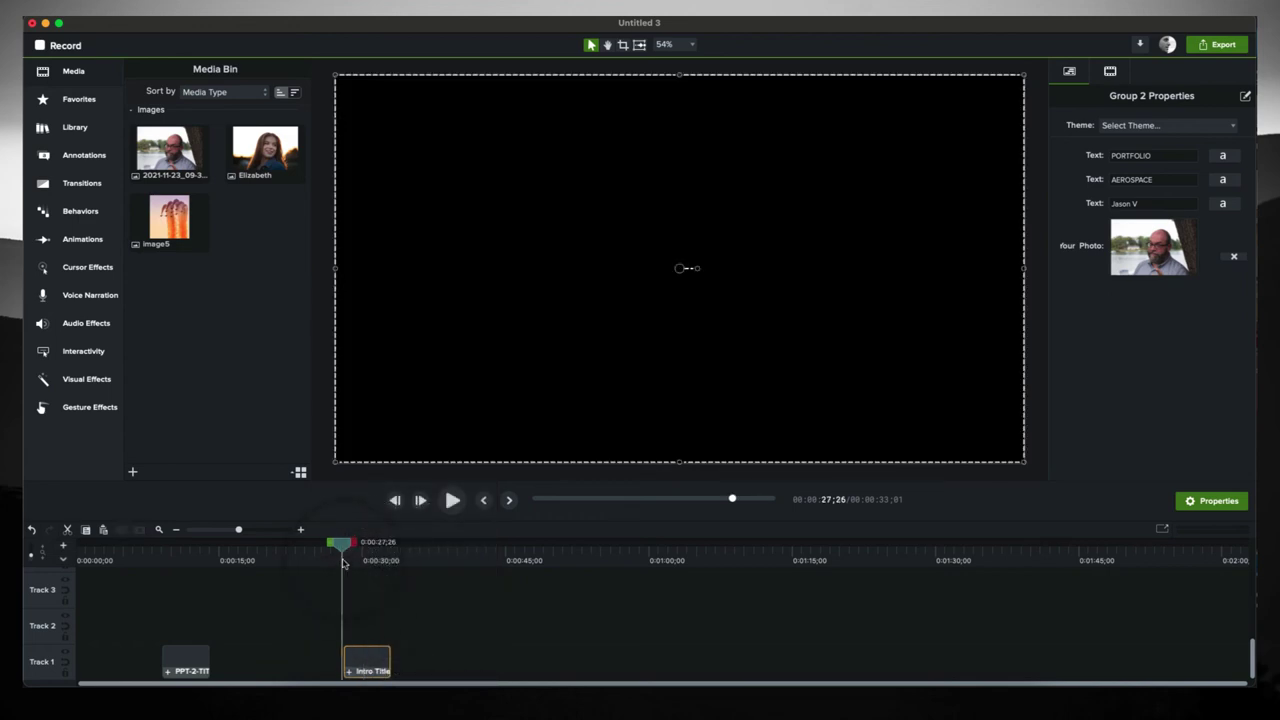
{"action": "left_click", "coordinate": [365, 665]}
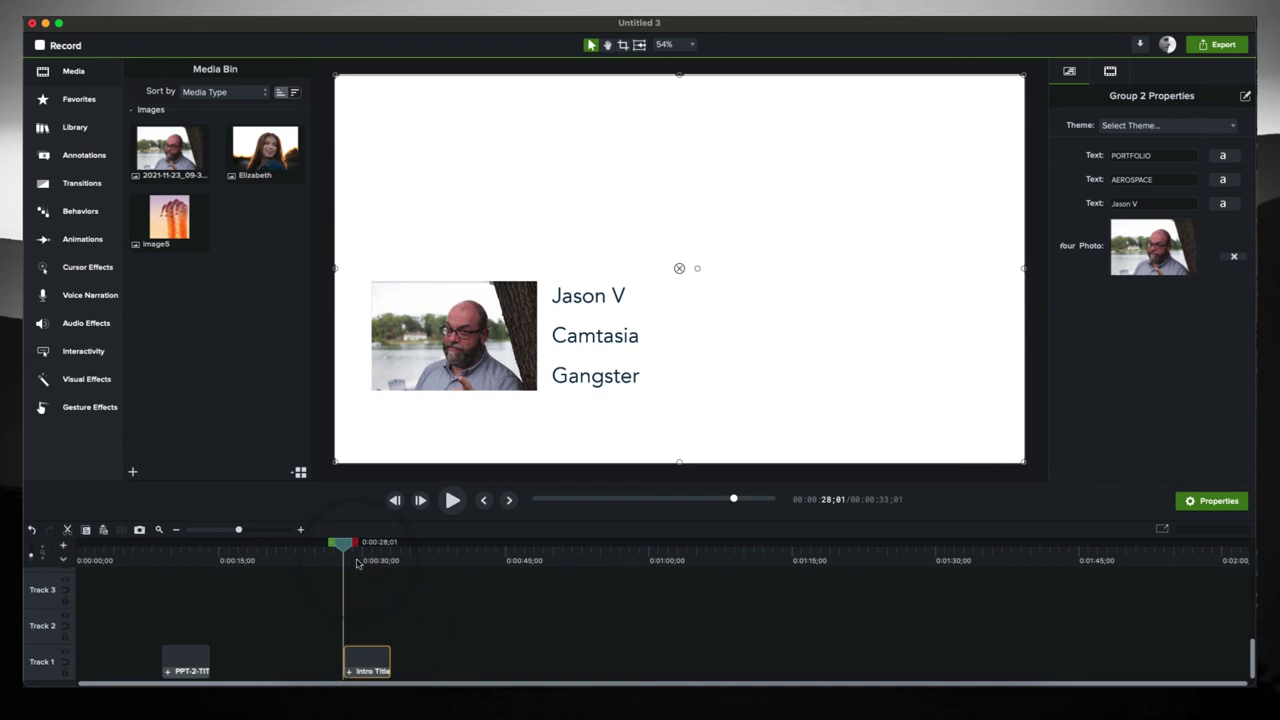
{"action": "left_click_drag", "start_coordinate": [357, 563], "coordinate": [370, 561]}
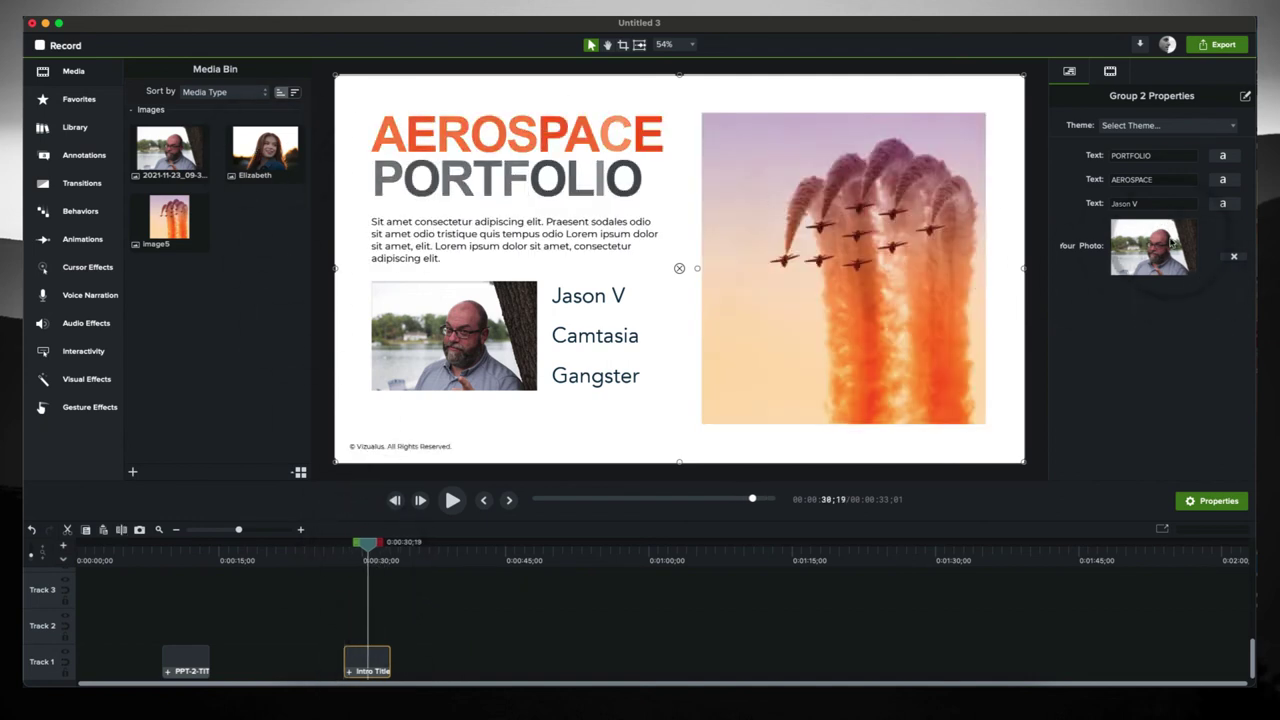
- Clear the current image from the Your Photo property and import the woman's portrait from the photos folder in its place
{"action": "left_click", "coordinate": [1234, 258]}
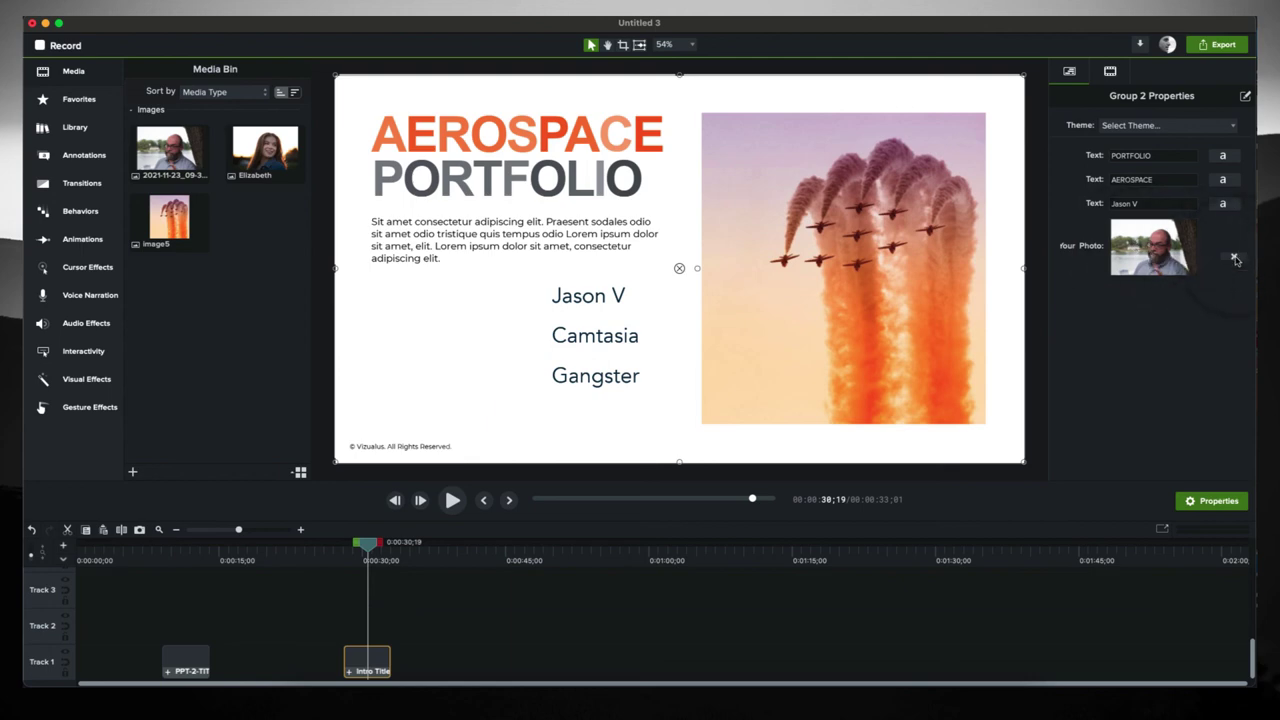
{"action": "left_click", "coordinate": [256, 153]}
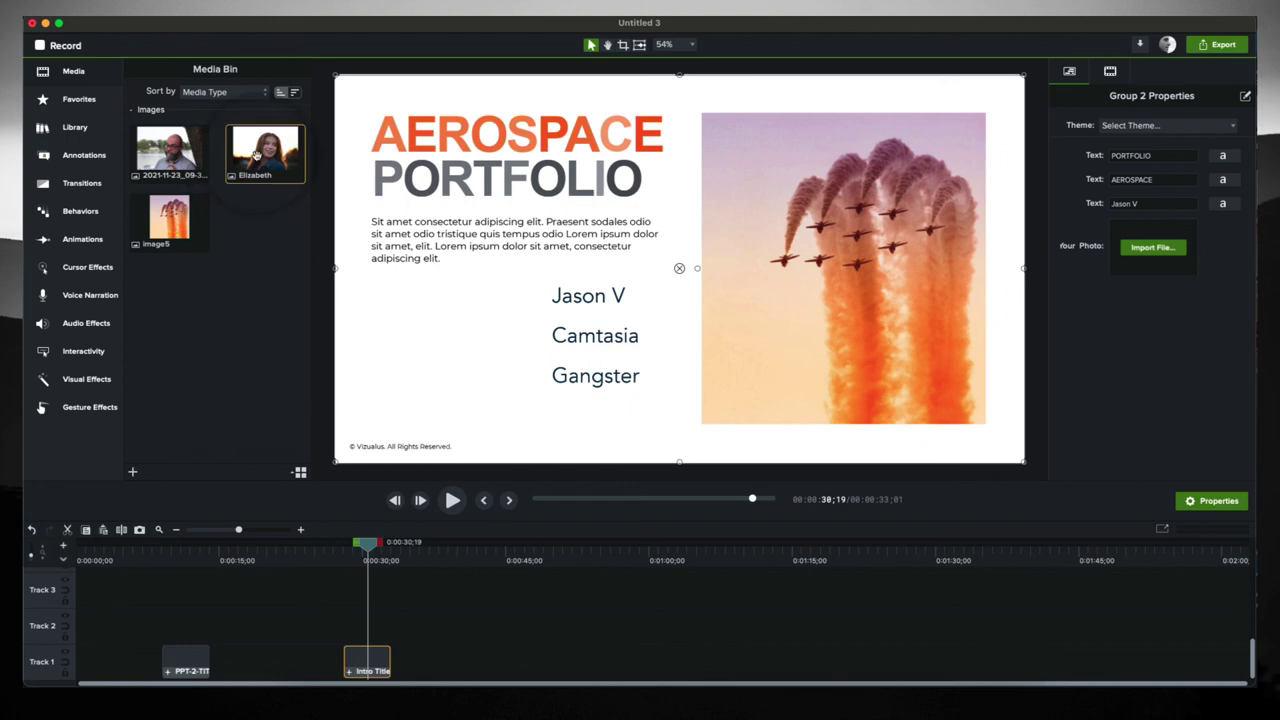
{"action": "left_click_drag", "start_coordinate": [256, 153], "coordinate": [1146, 252]}
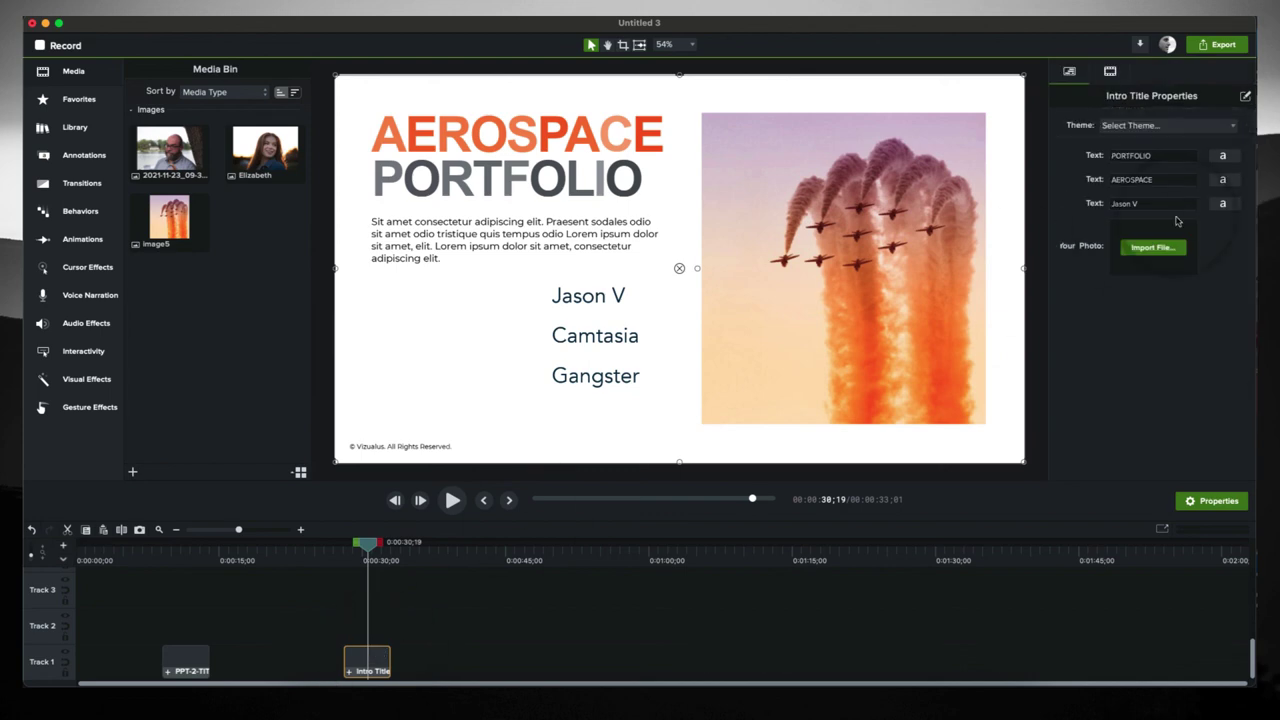
{"action": "left_click", "coordinate": [1152, 246]}
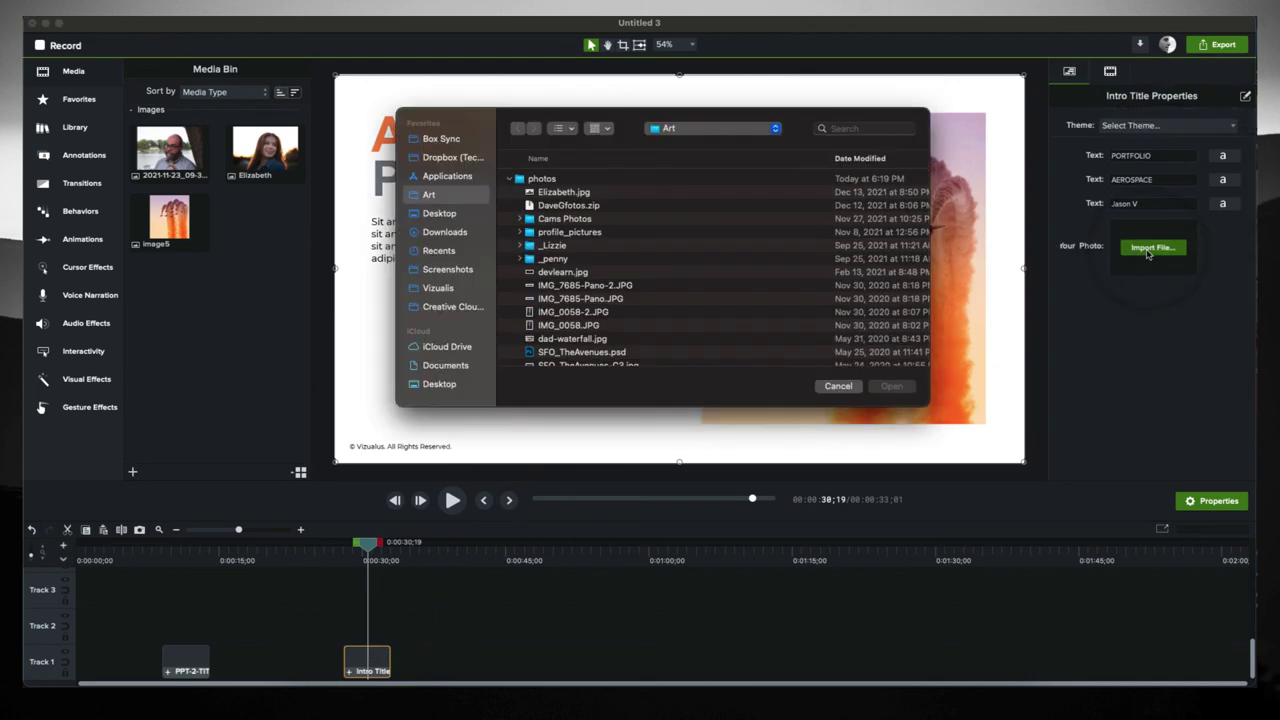
{"action": "key", "text": "Escape"}
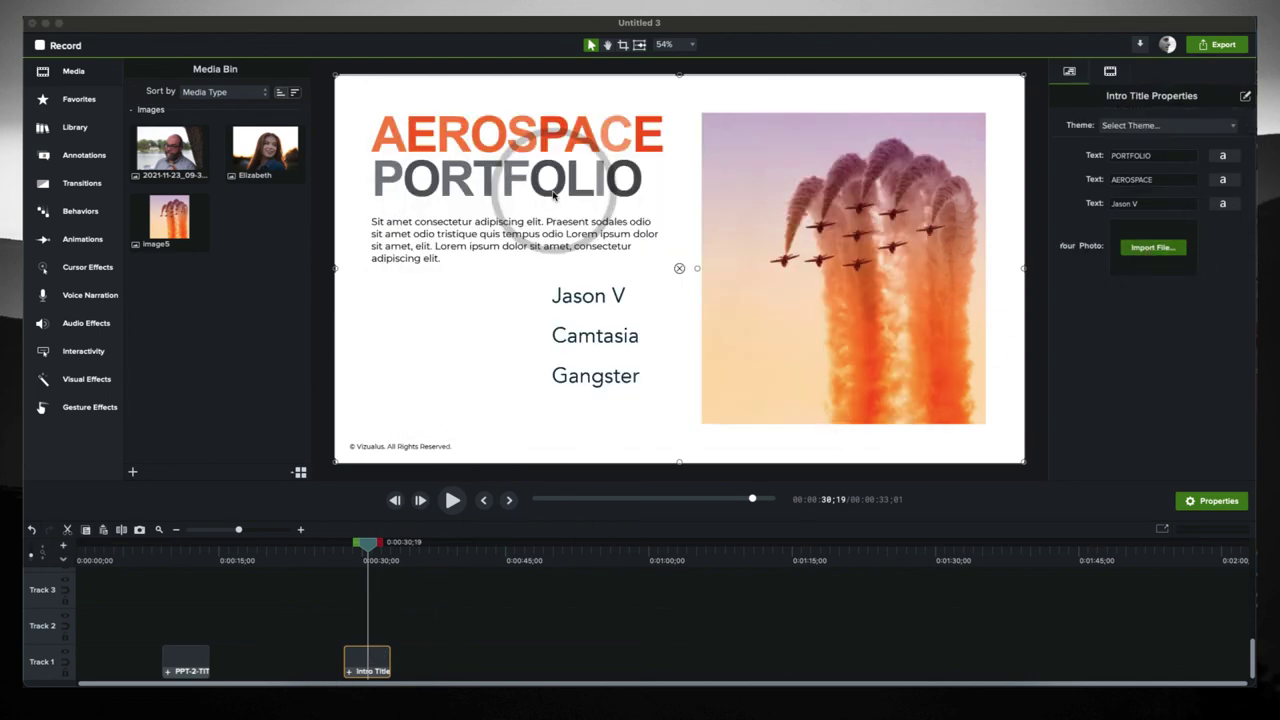
{"action": "left_click", "coordinate": [662, 302]}
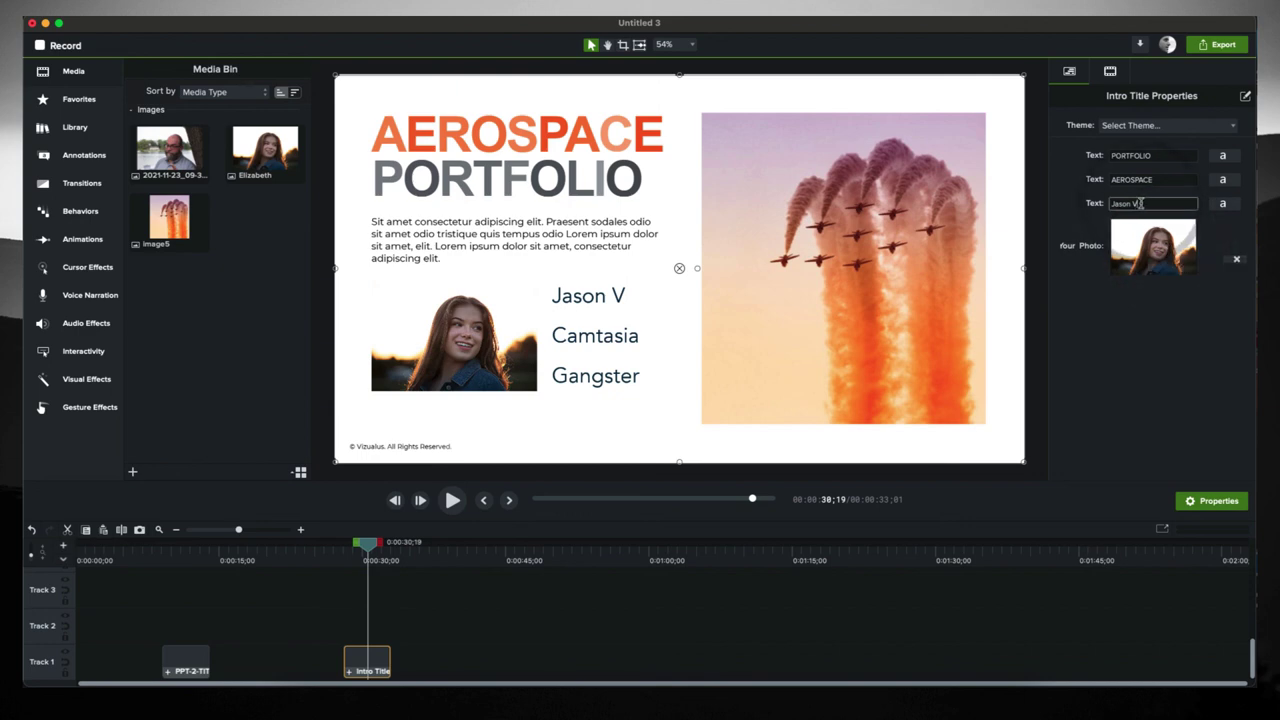
{"action": "left_click_drag", "start_coordinate": [1190, 203], "coordinate": [1064, 203]}
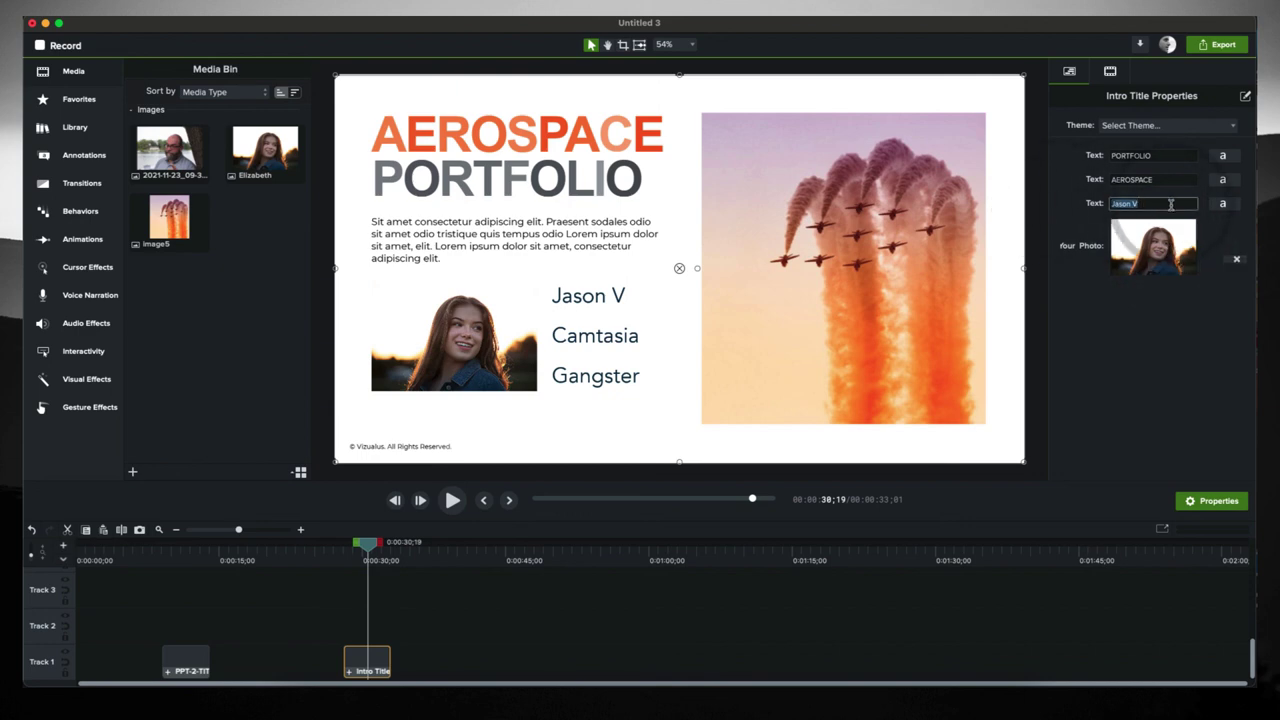
{"action": "left_click", "coordinate": [678, 308]}
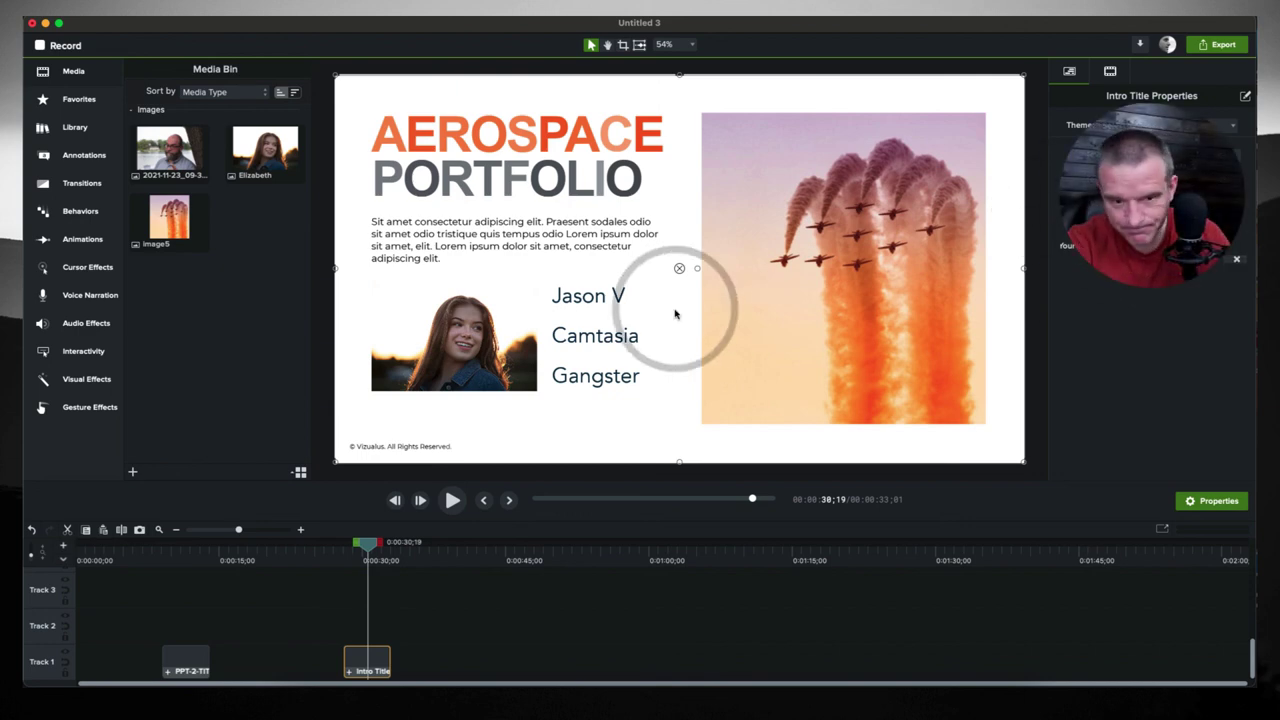